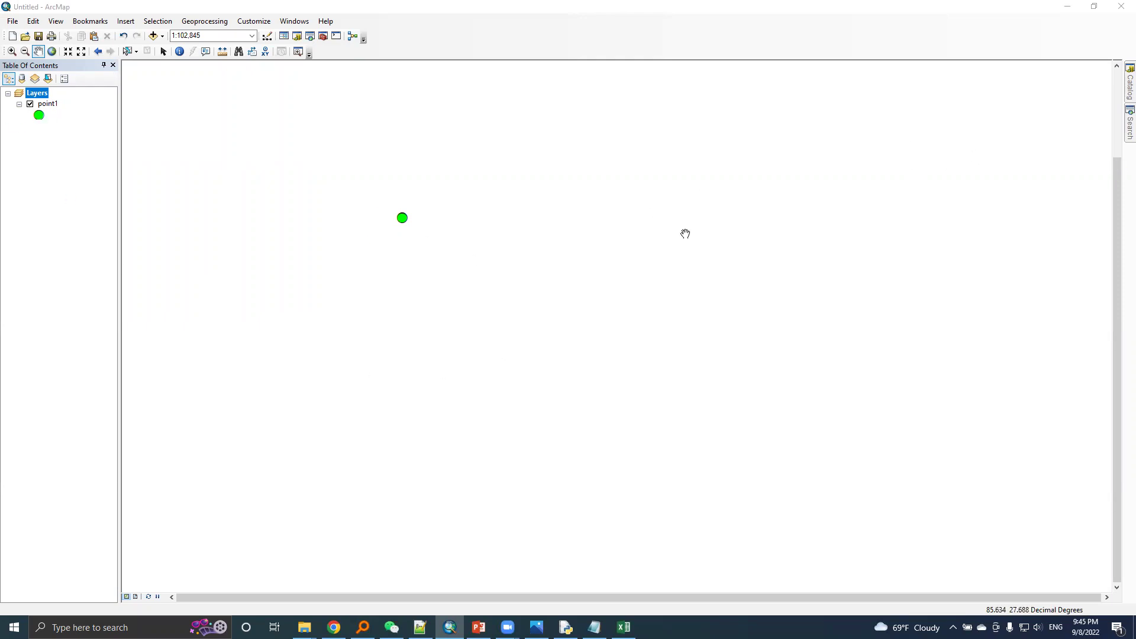
- Open Project (Data Management) with point1 as input and point1-wgs84.shp as output in the shp folder
click(1130, 124)
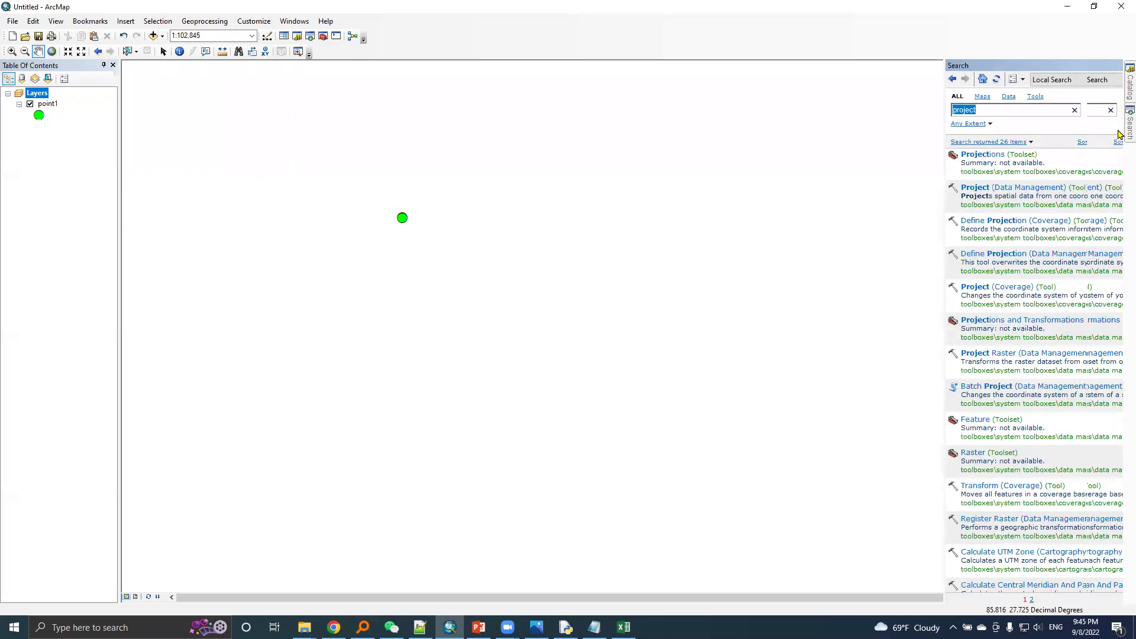
click(976, 189)
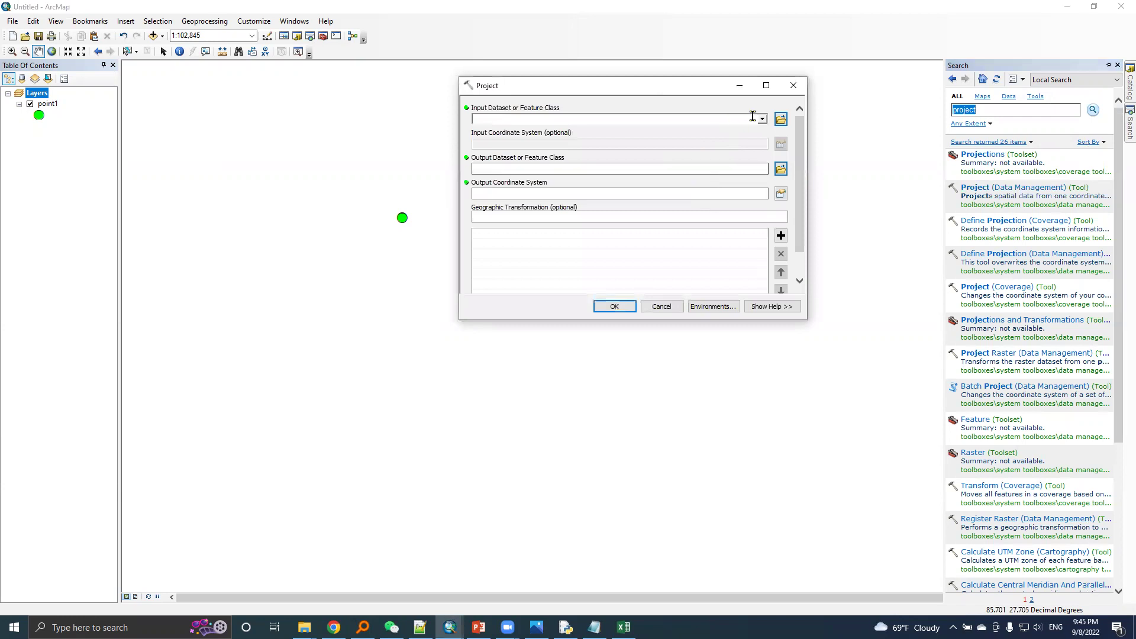
click(762, 119)
click(507, 131)
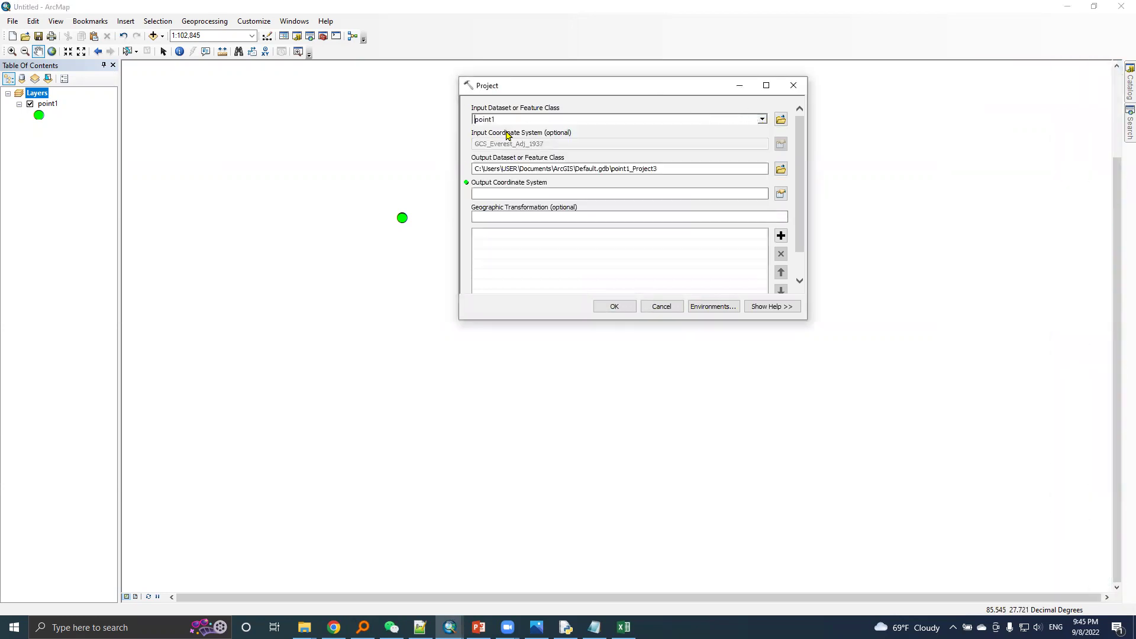
click(781, 169)
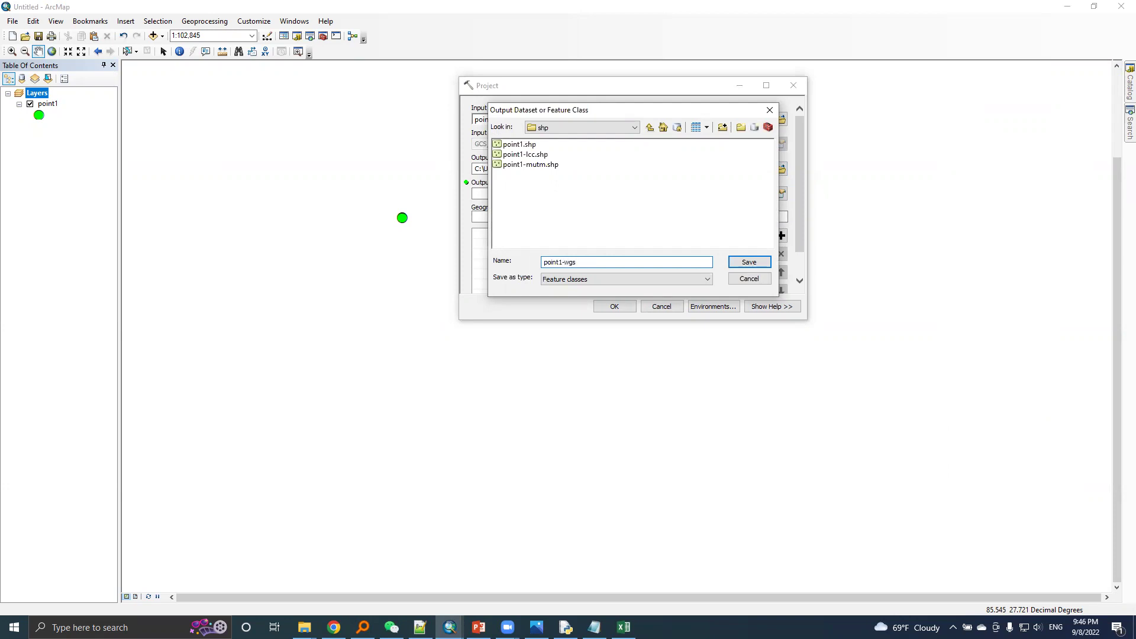
click(746, 263)
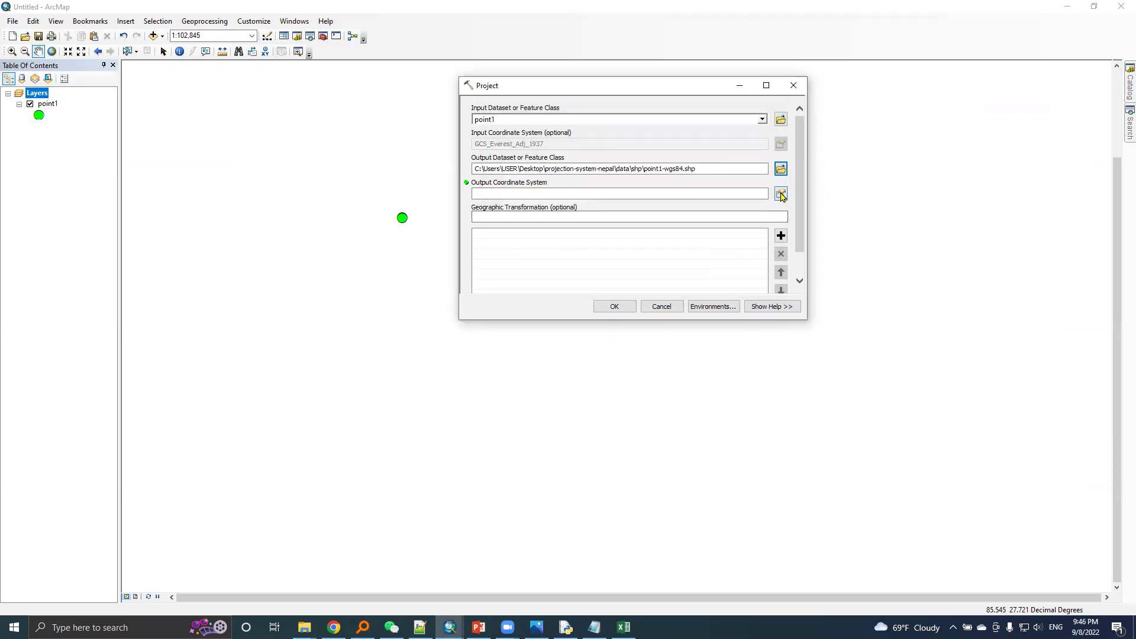
- Import WGS 1984.prj as output system, pick WGS84ToNepalDatum, and show the CustomTransformations folder
click(781, 195)
click(714, 87)
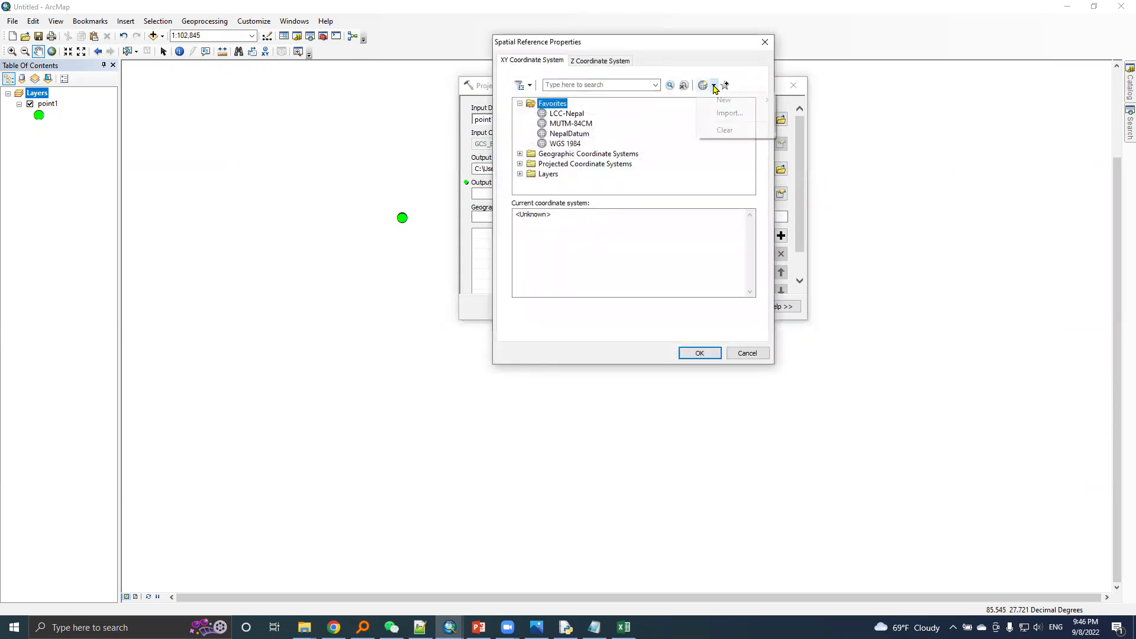
click(729, 113)
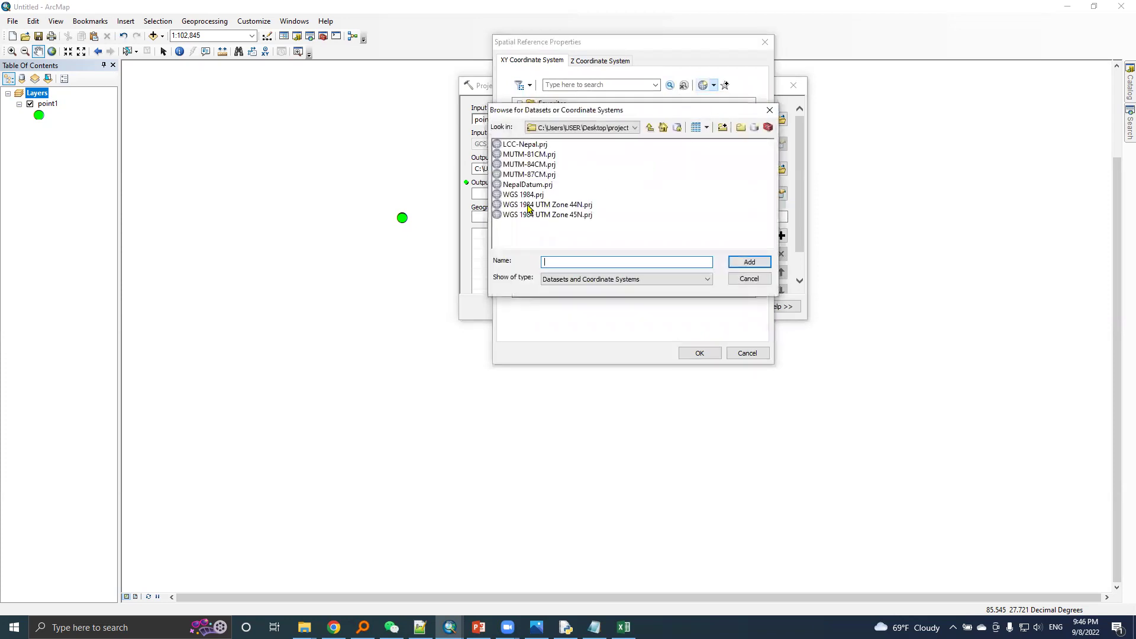
click(524, 195)
click(747, 261)
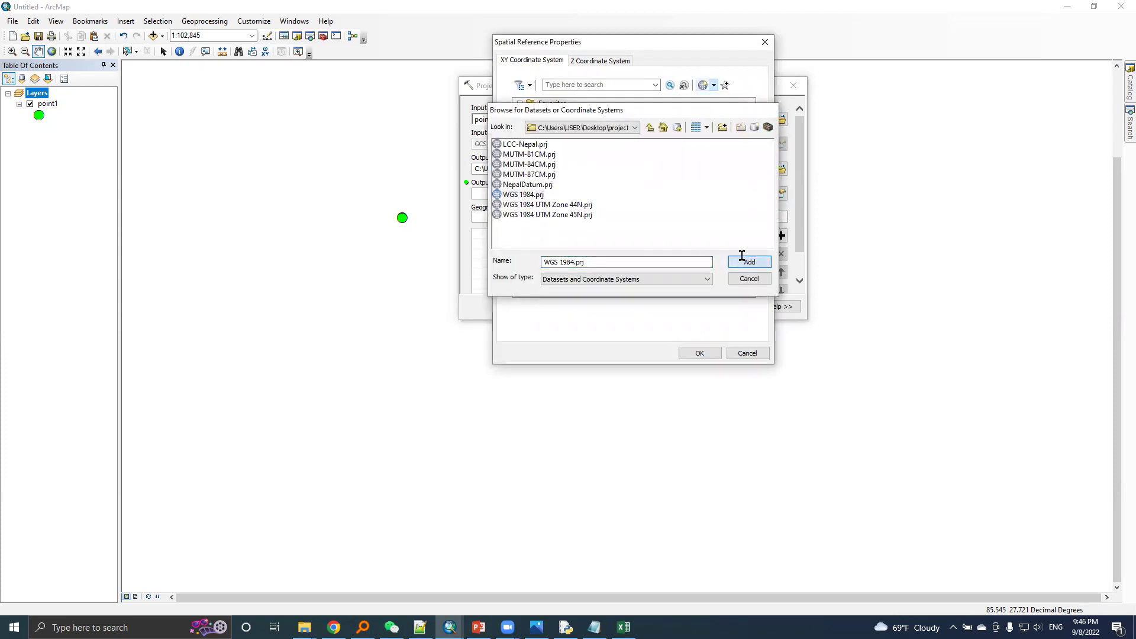
click(699, 352)
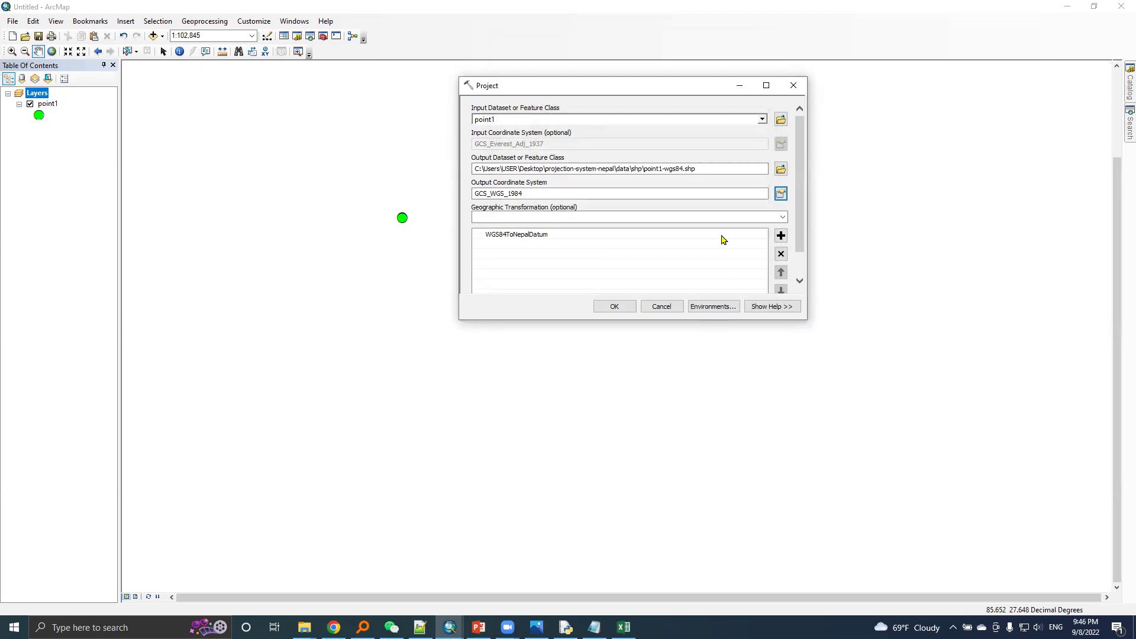
click(510, 237)
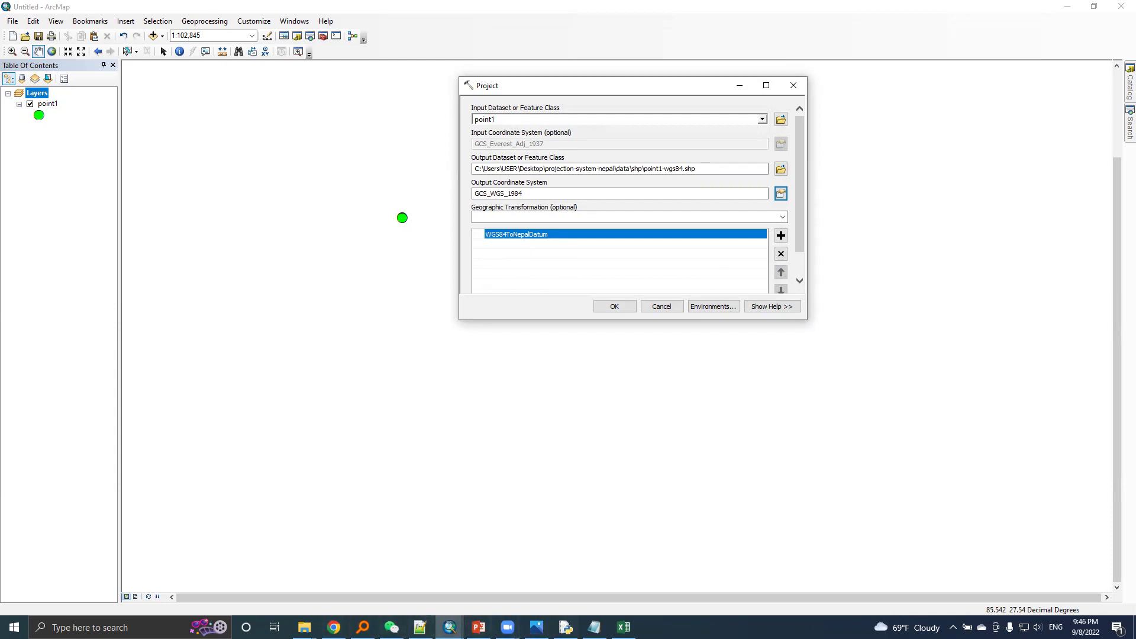
click(304, 627)
click(374, 590)
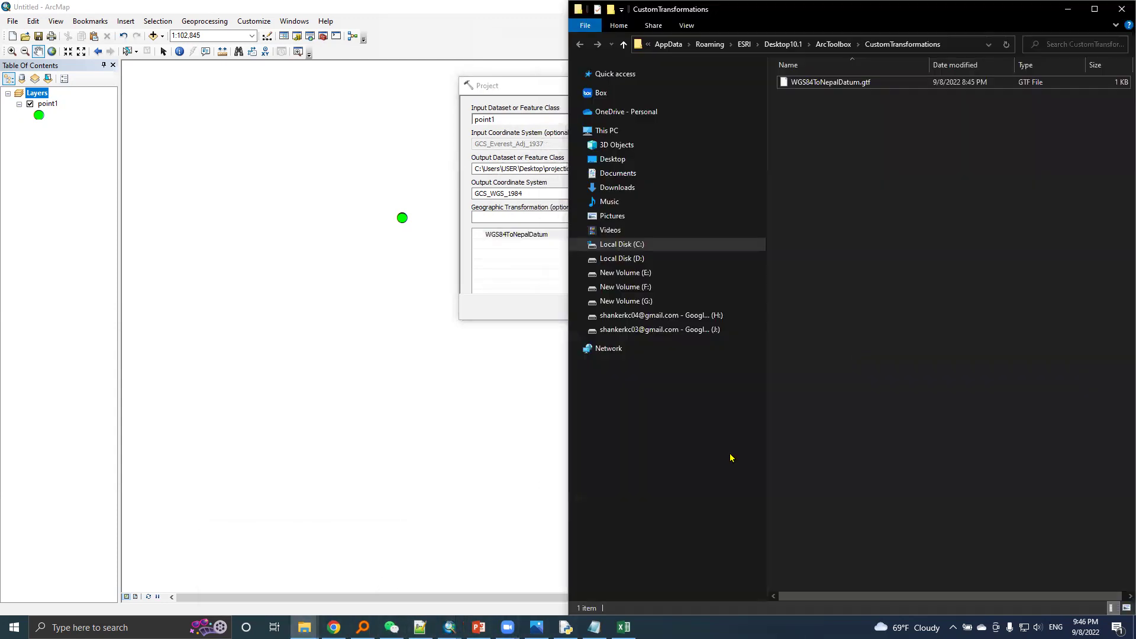
click(952, 45)
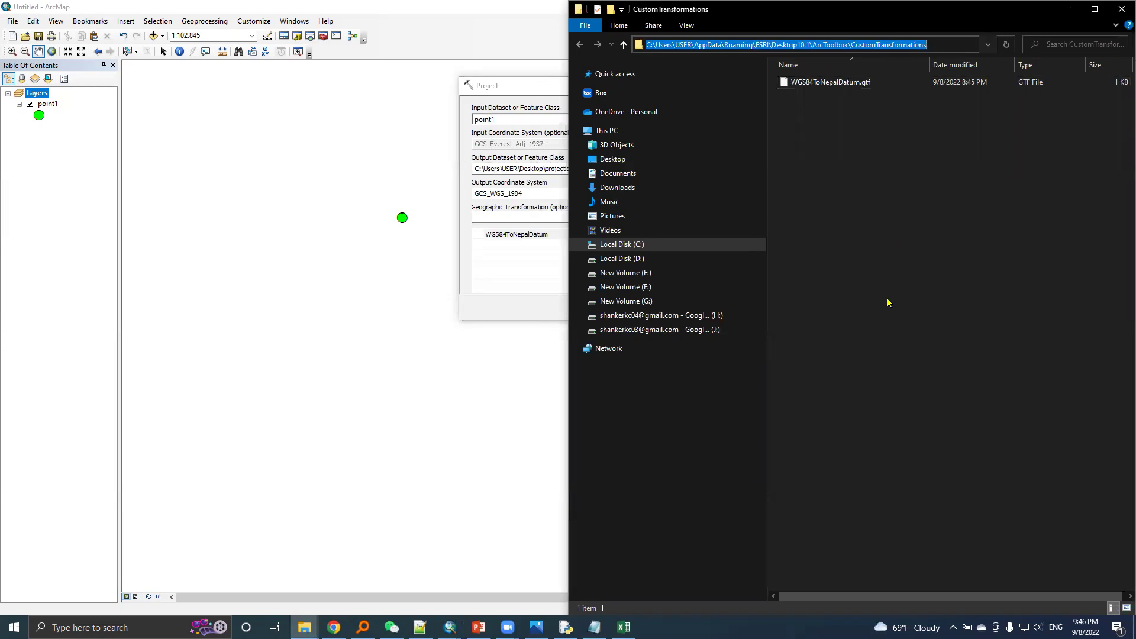
click(845, 159)
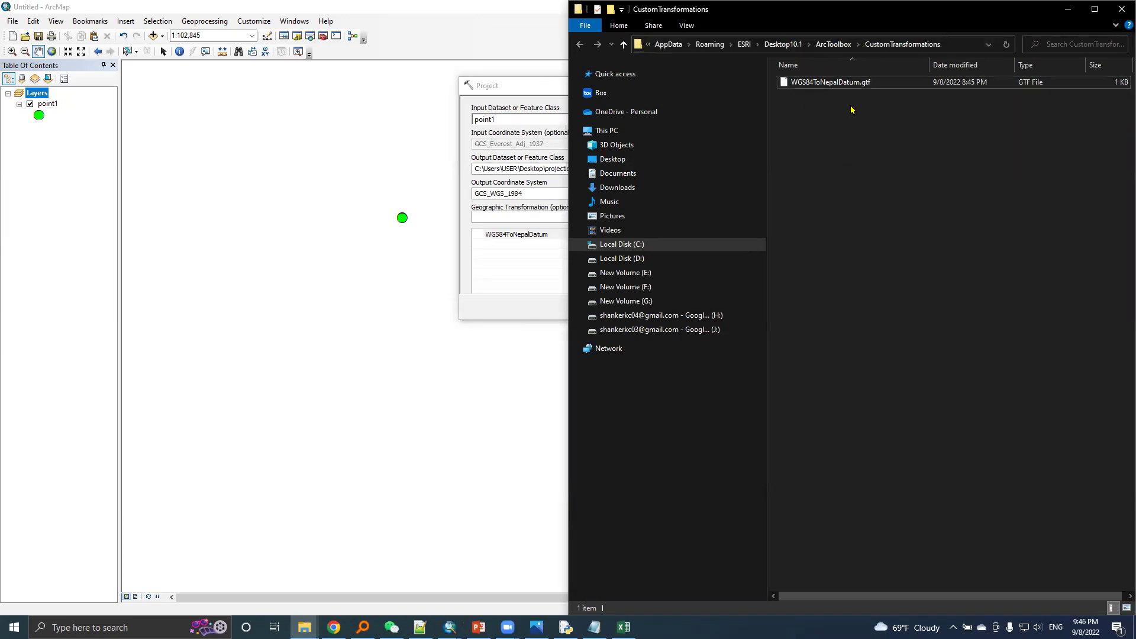
- Return to ArcMap and run Project to create the point1-wgs84 layer
click(1068, 9)
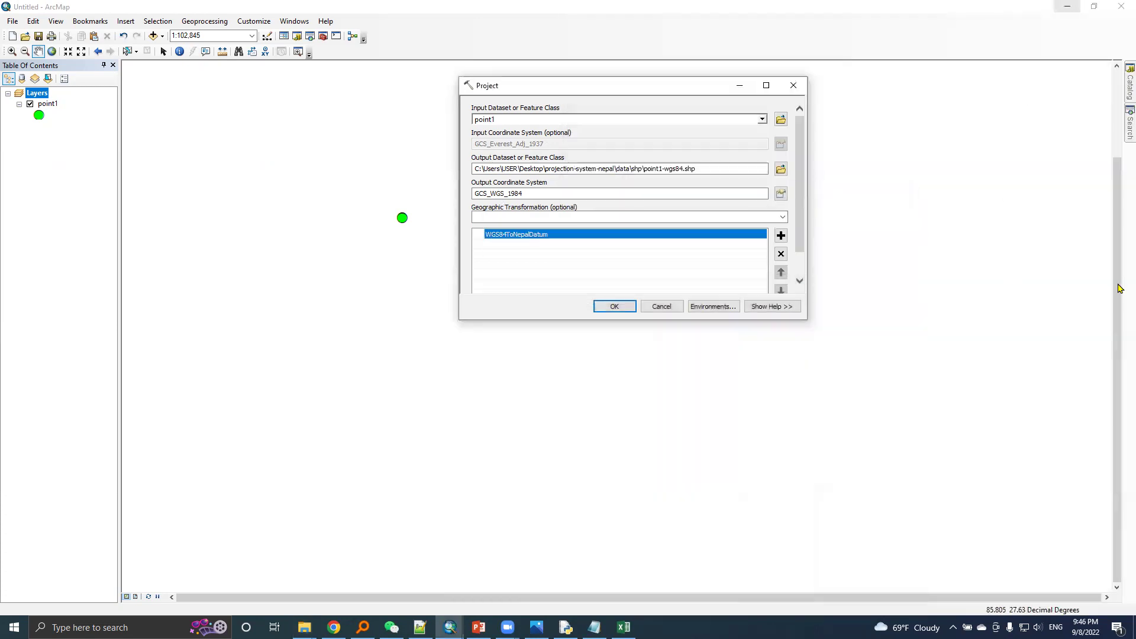
click(614, 307)
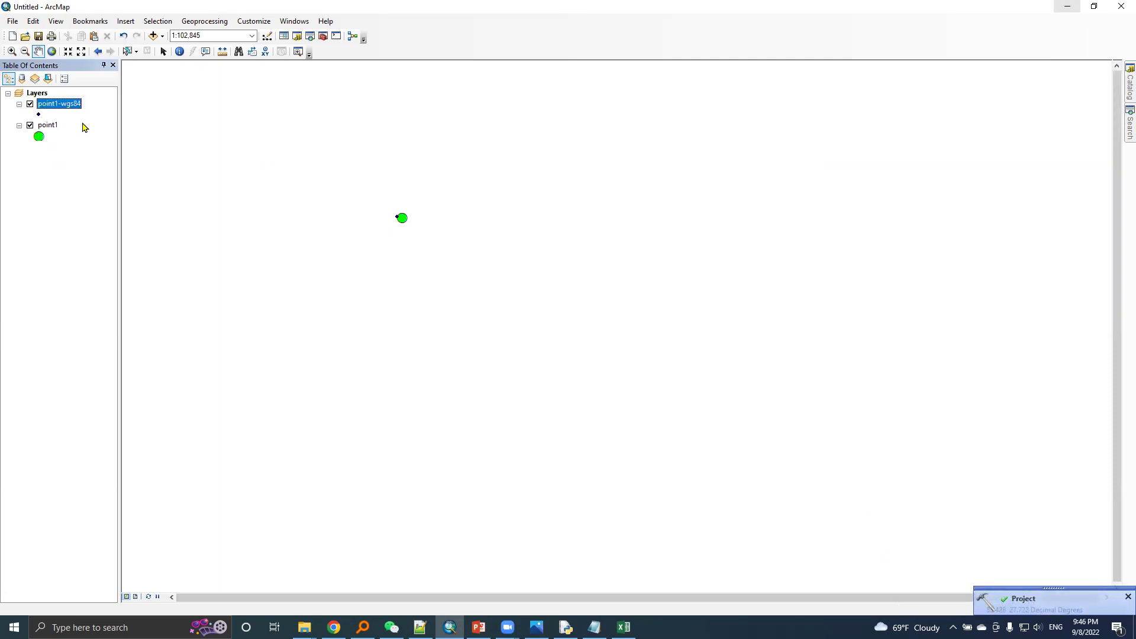
- Give point1-wgs84 the green Circle 2 symbol and zoom in on both points
double_click(39, 115)
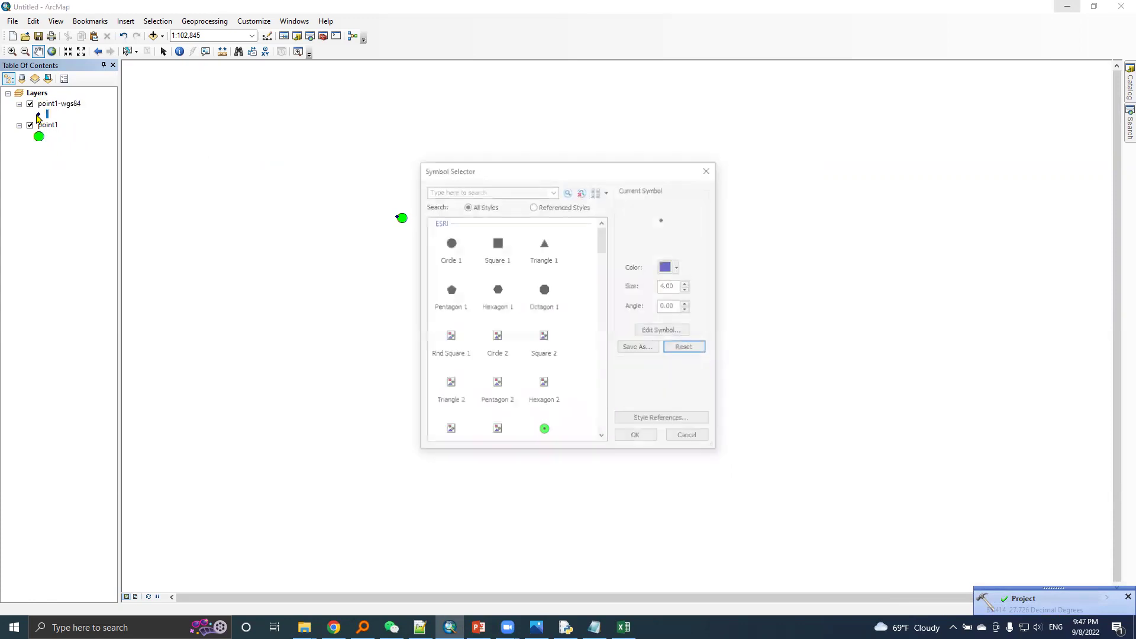
click(500, 343)
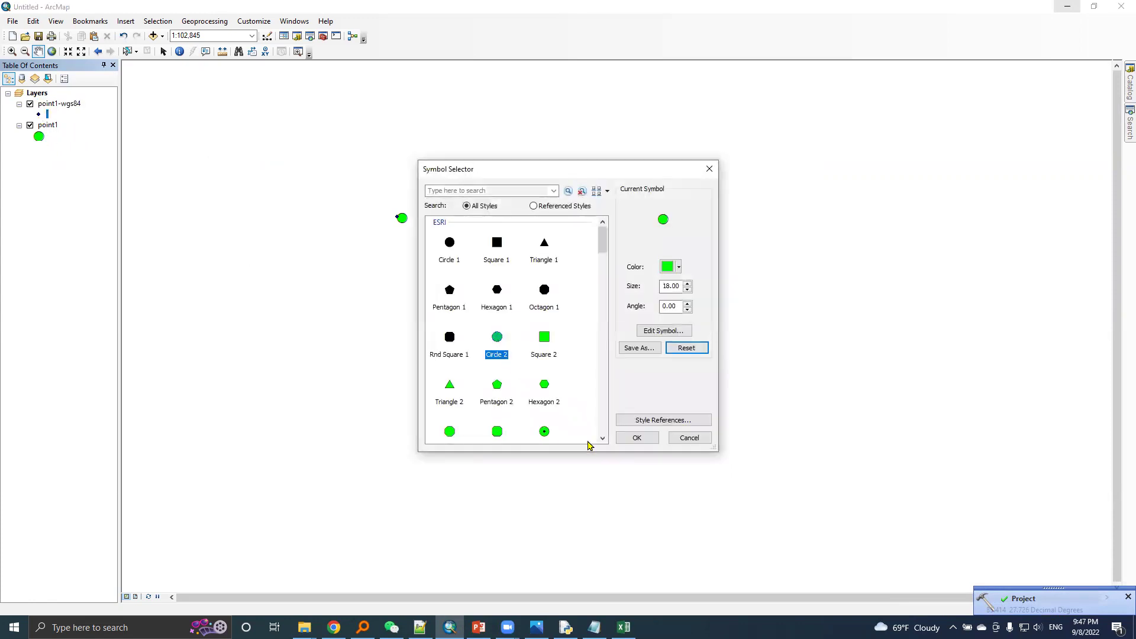
click(634, 437)
scroll(399, 220, up, 2)
scroll(400, 221, up, 4)
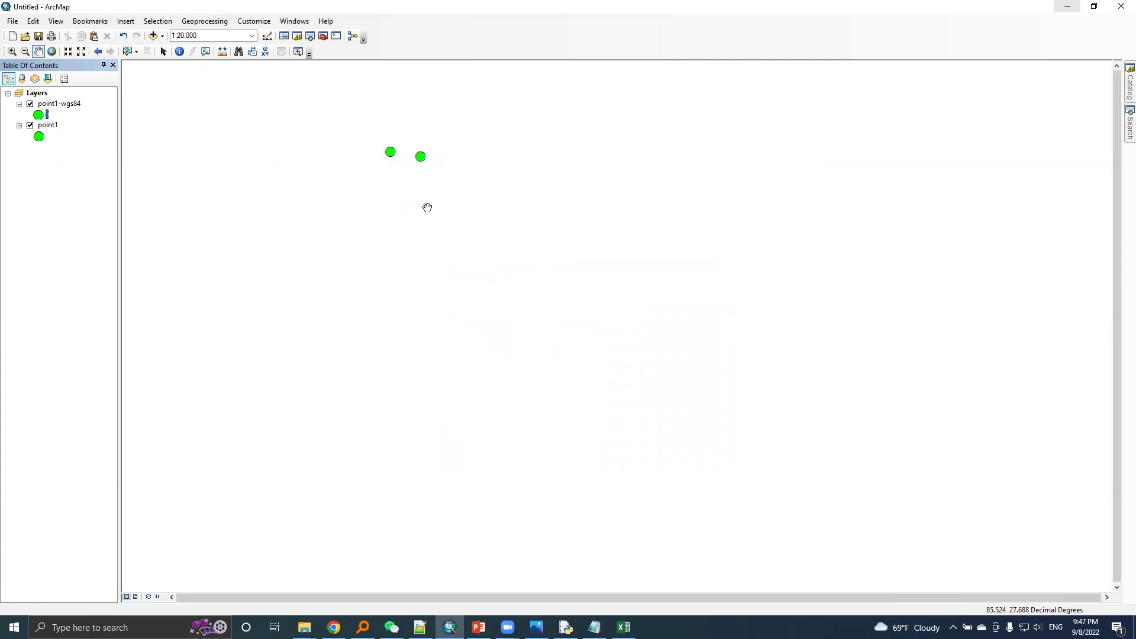
drag(399, 167, 485, 287)
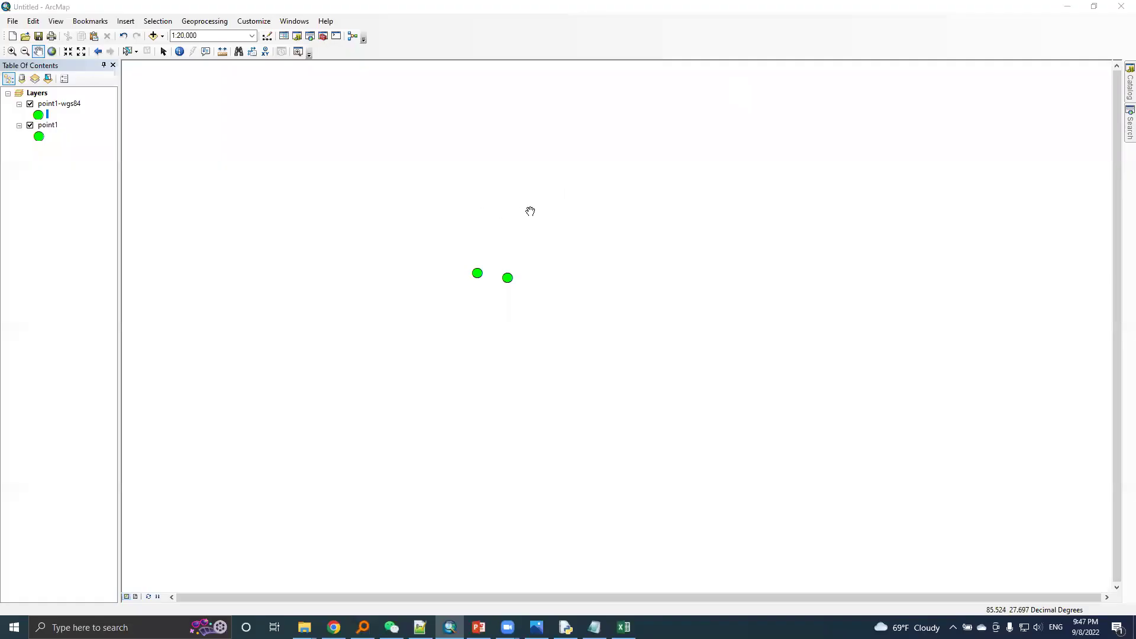
click(221, 53)
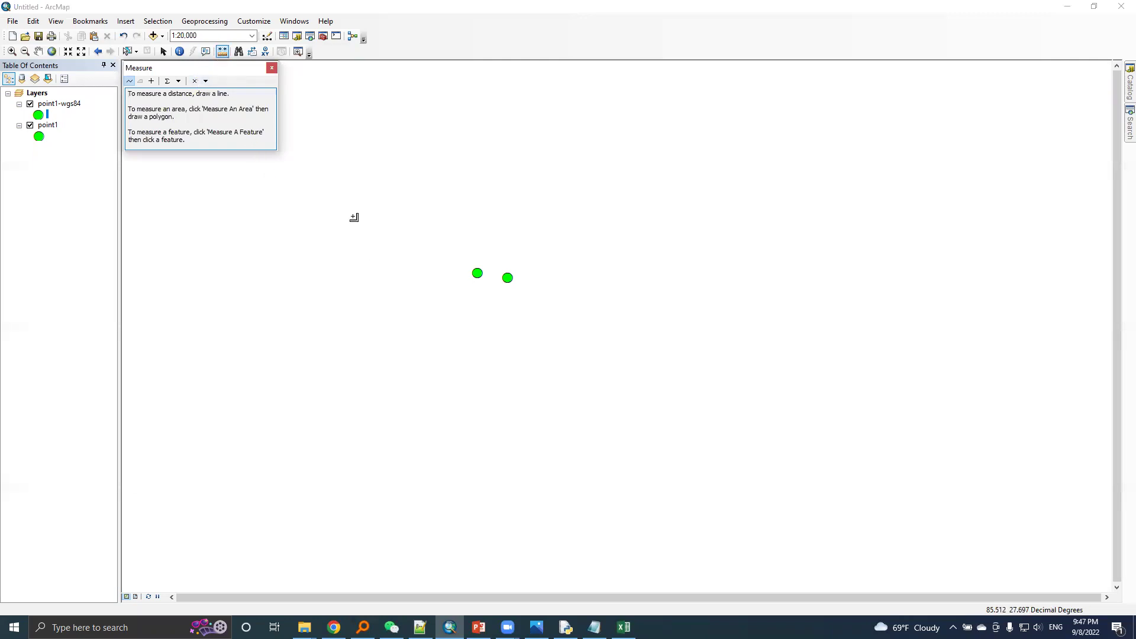
click(478, 274)
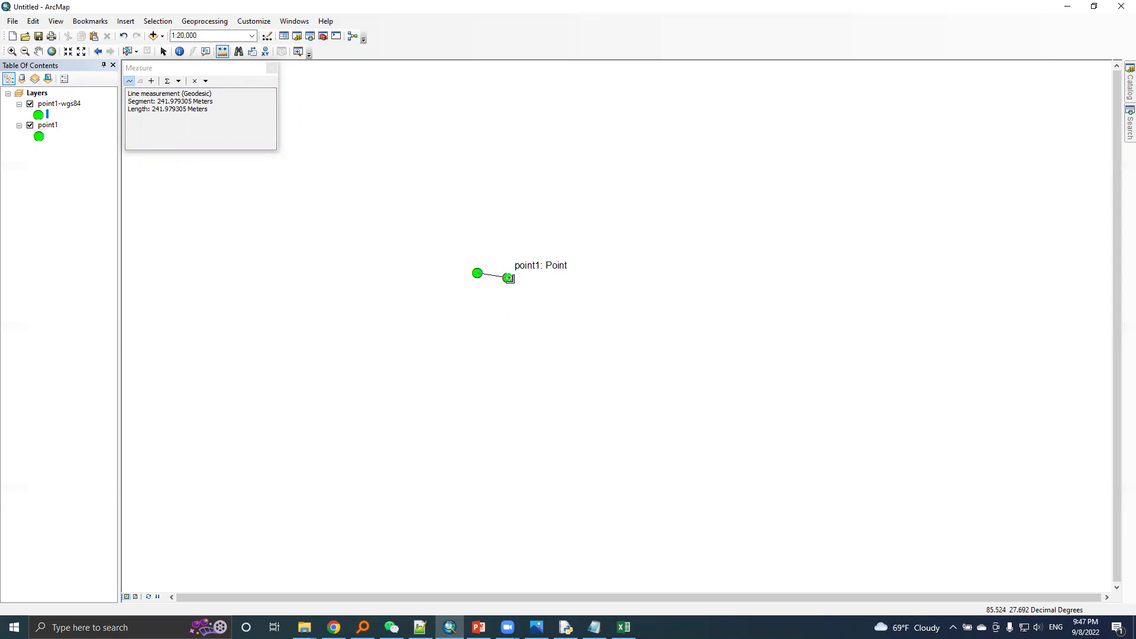
click(271, 68)
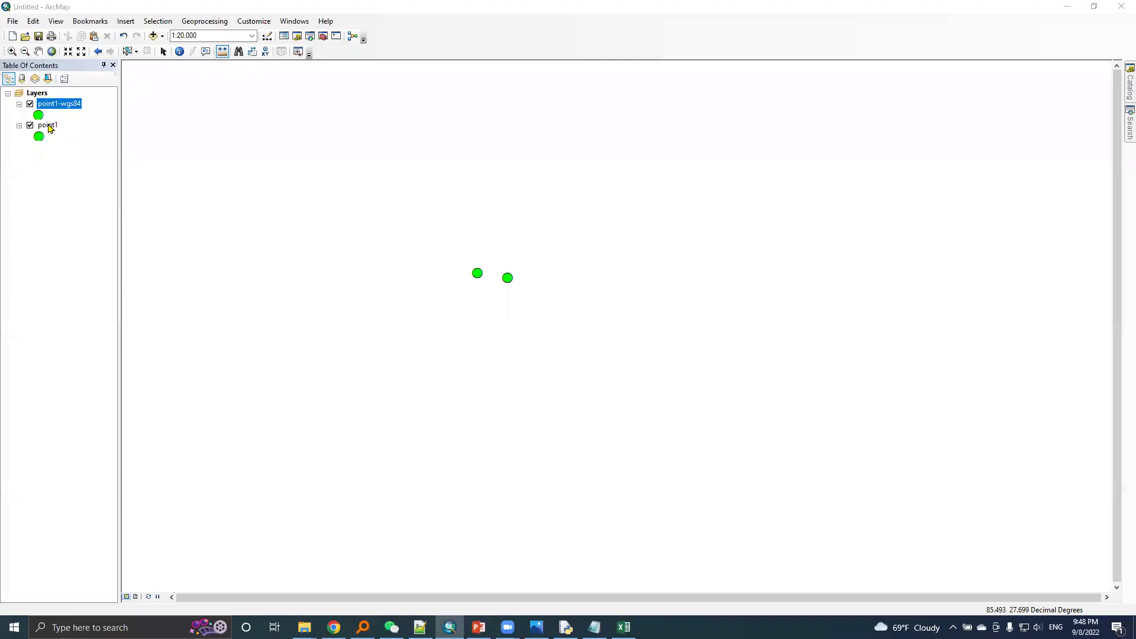
- Open the attribute table of the point1-wgs84 layer
click(58, 123)
click(59, 105)
right_click(60, 107)
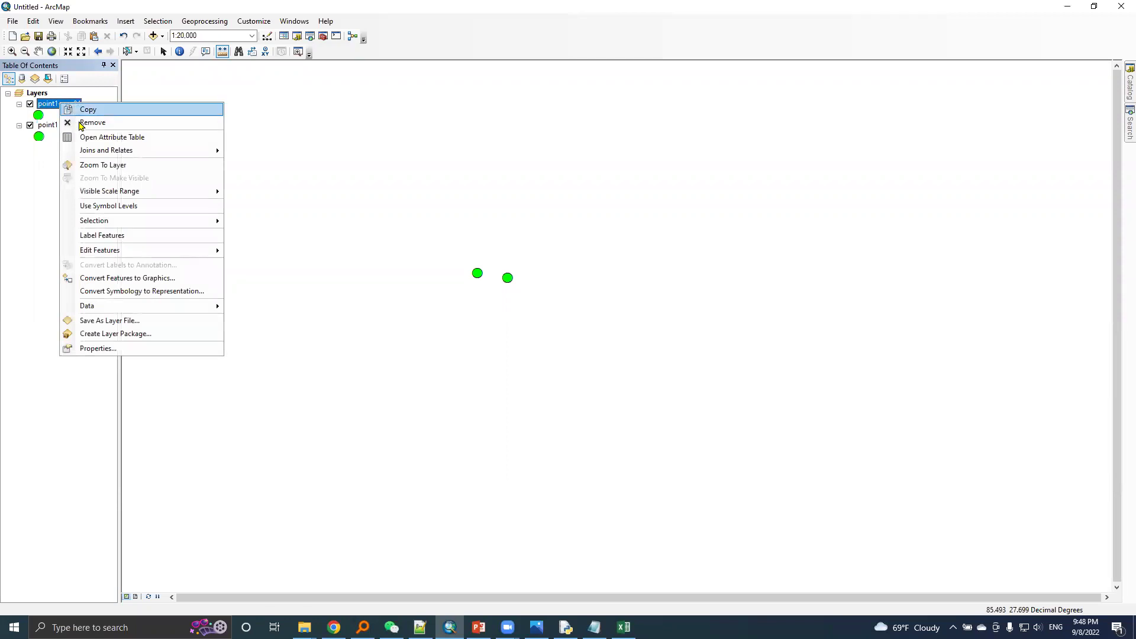
click(86, 135)
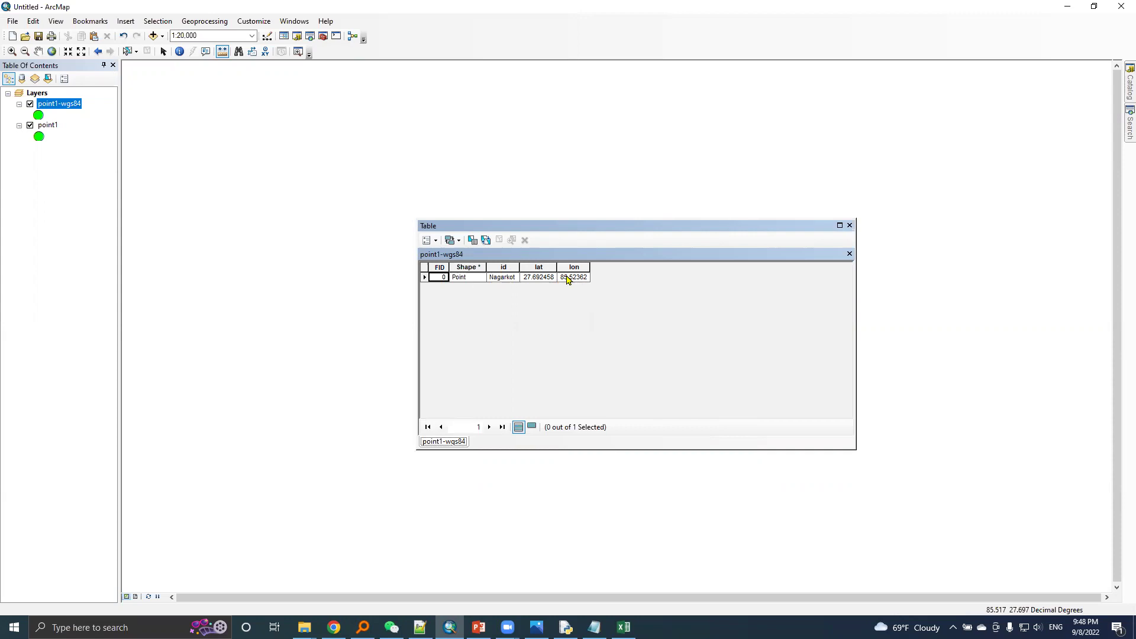
- Calculate lat as the point's Y coordinate in WGS 1984 decimal degrees (27.692845)
click(537, 267)
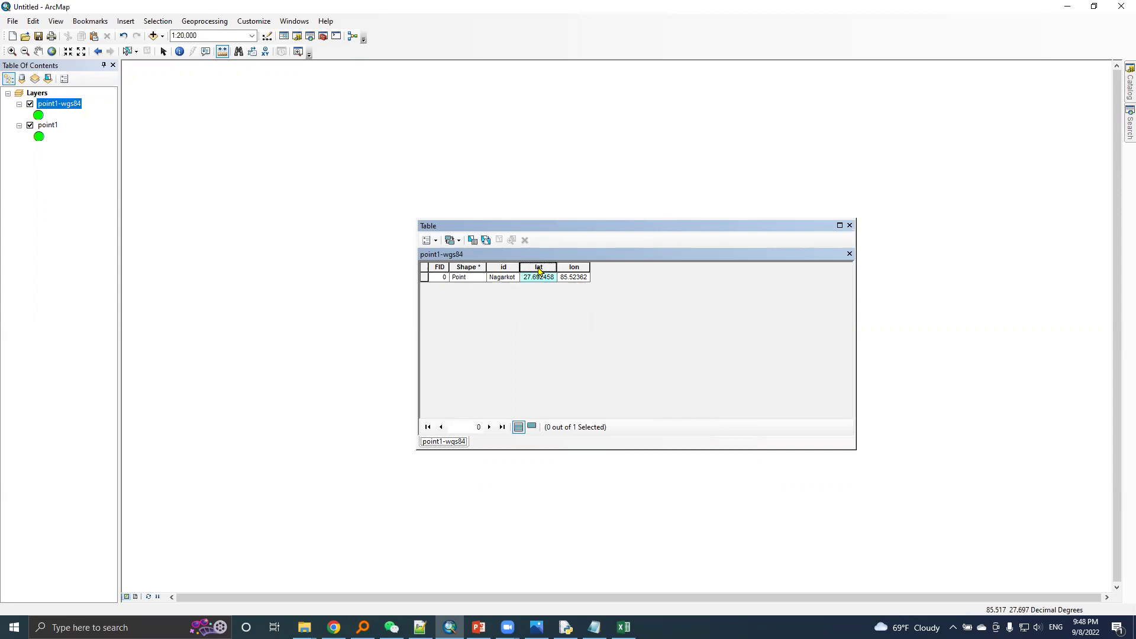
right_click(539, 269)
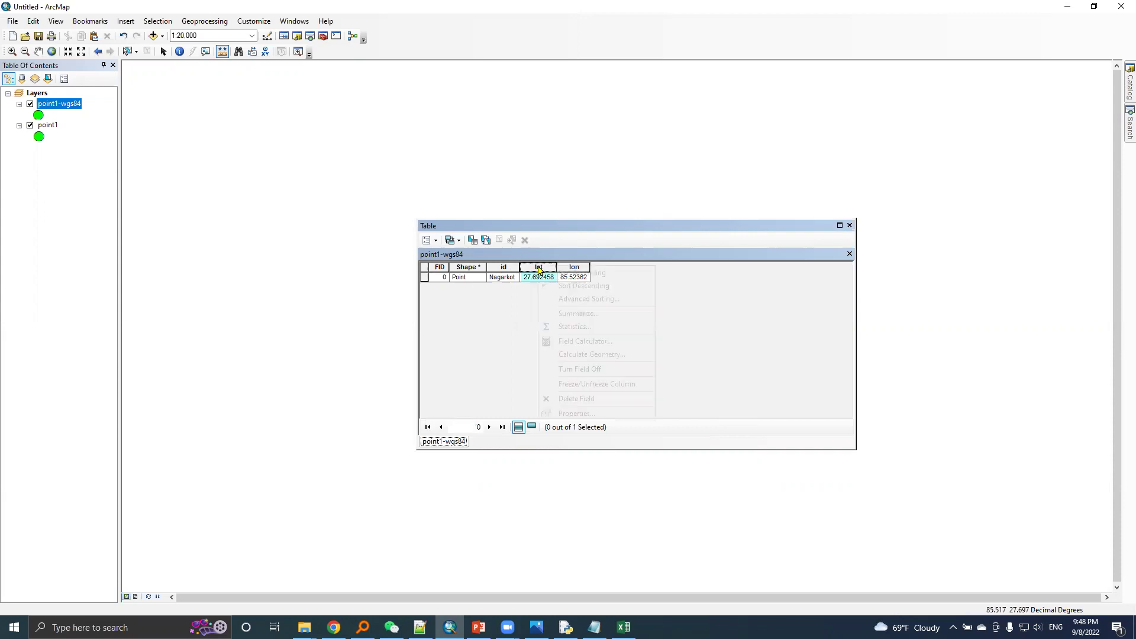
click(578, 357)
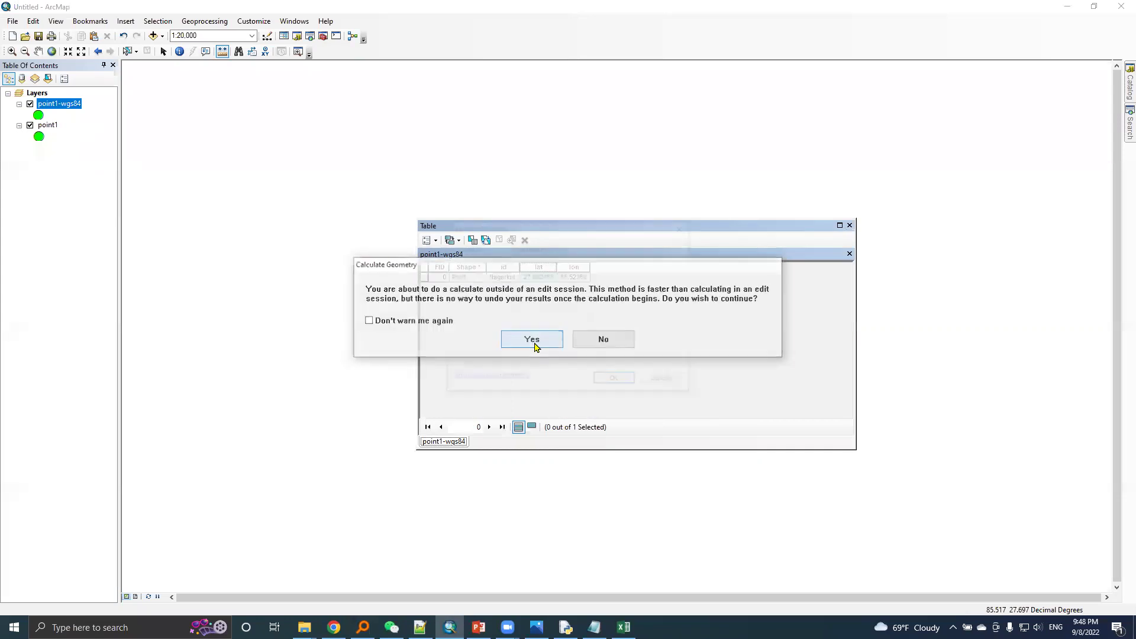
click(532, 342)
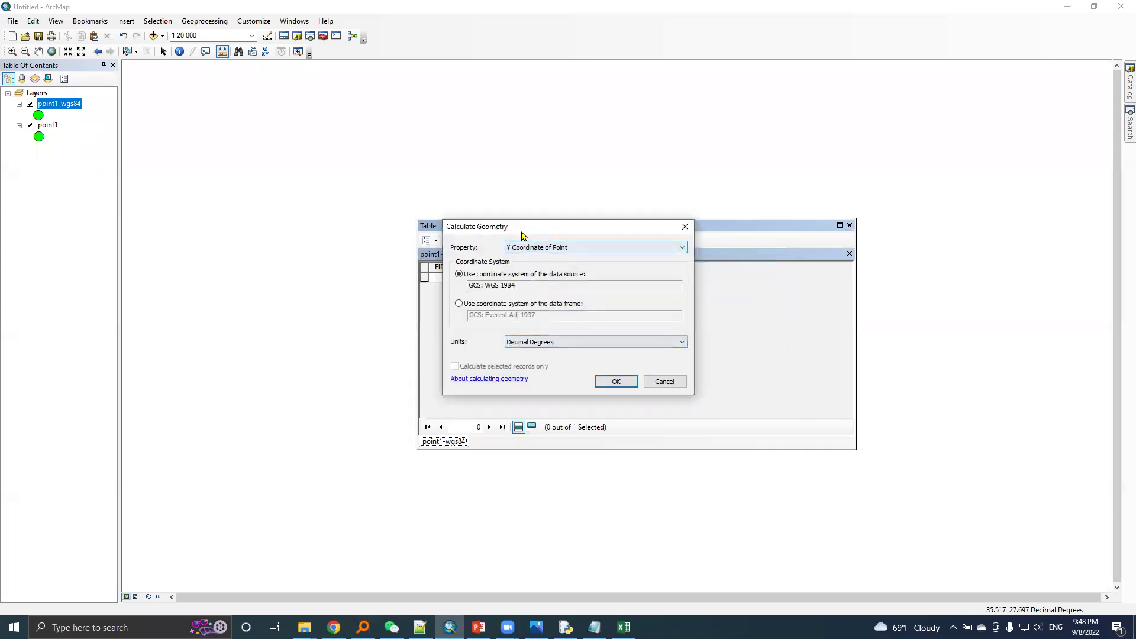
drag(522, 236, 535, 300)
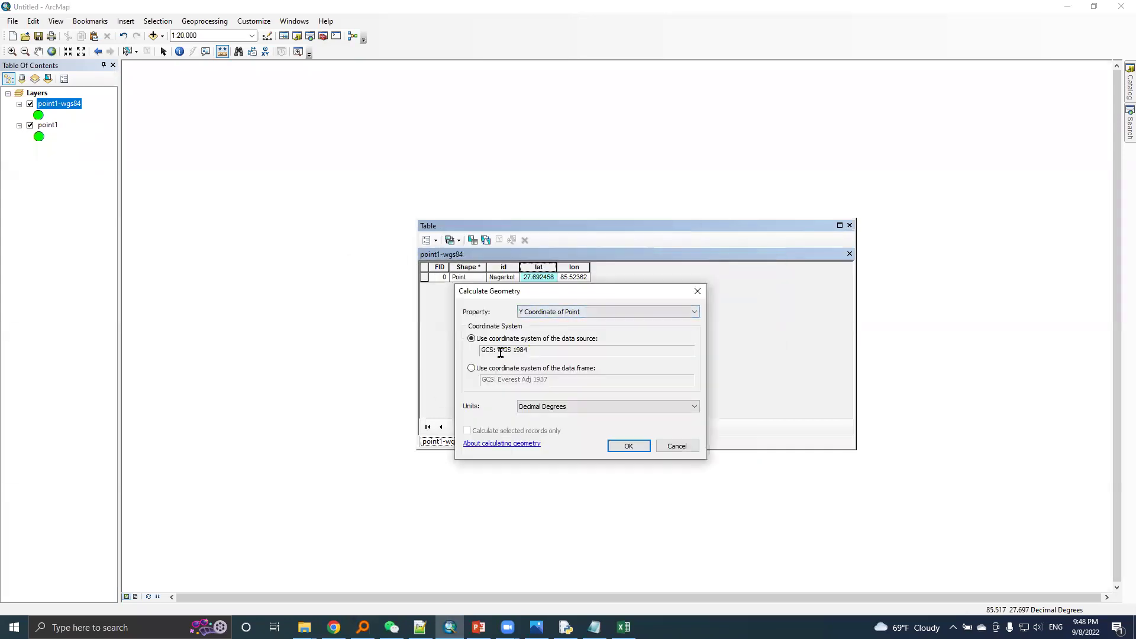
drag(498, 350, 531, 343)
click(624, 447)
click(531, 339)
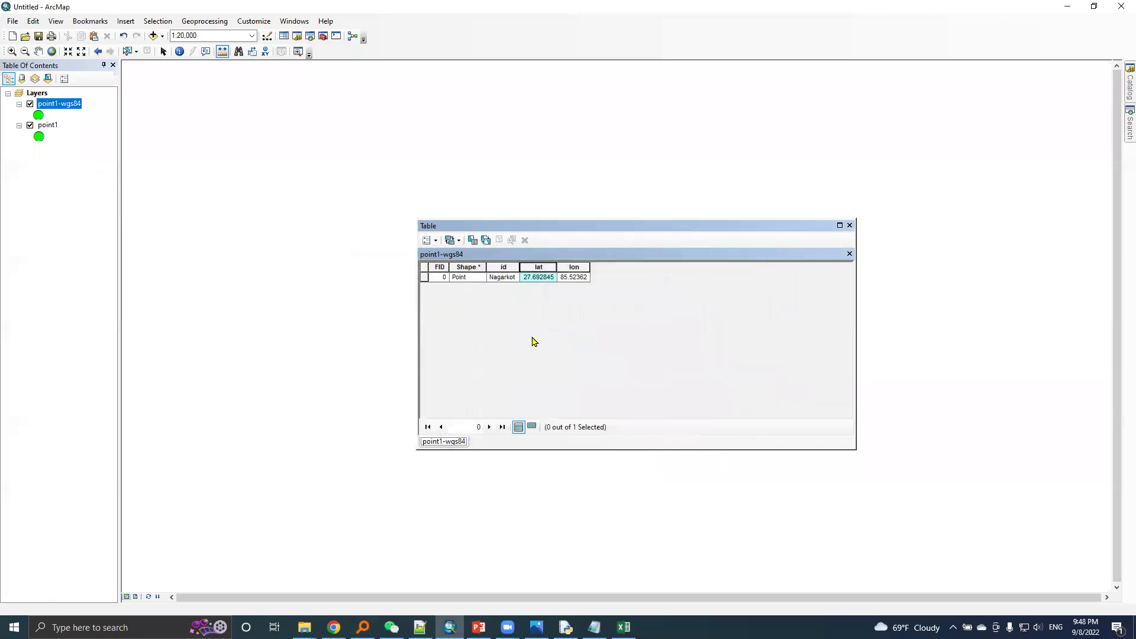
- Recalculate lon as the point's X Coordinate, changing it from 85.52362 to 85.52120
right_click(569, 267)
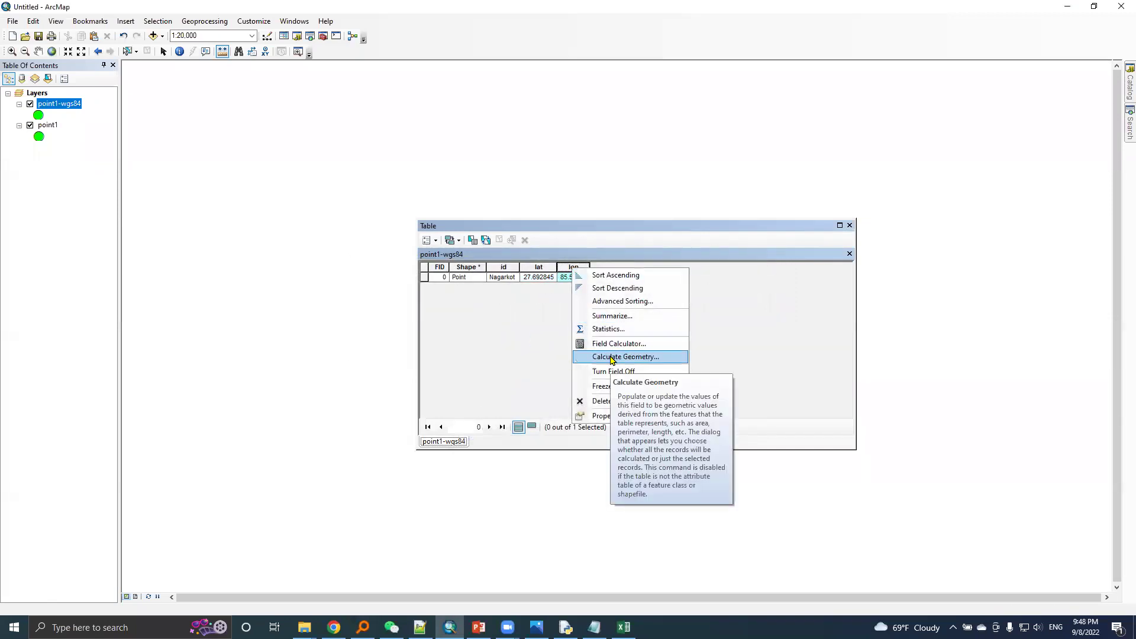
click(612, 357)
click(532, 340)
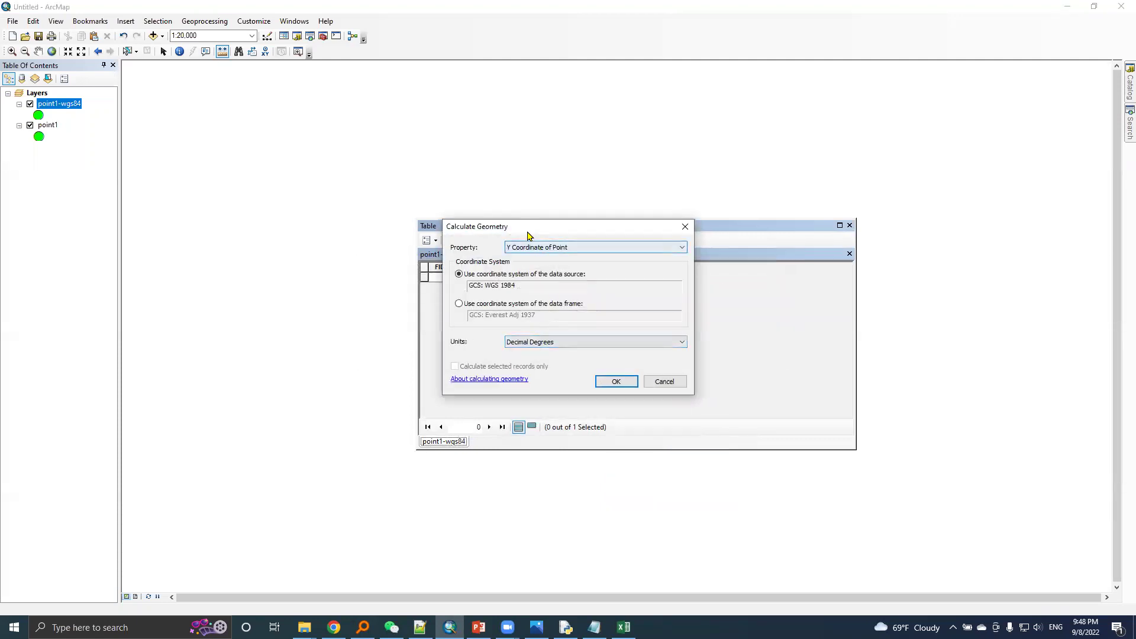
drag(532, 227, 521, 323)
click(521, 342)
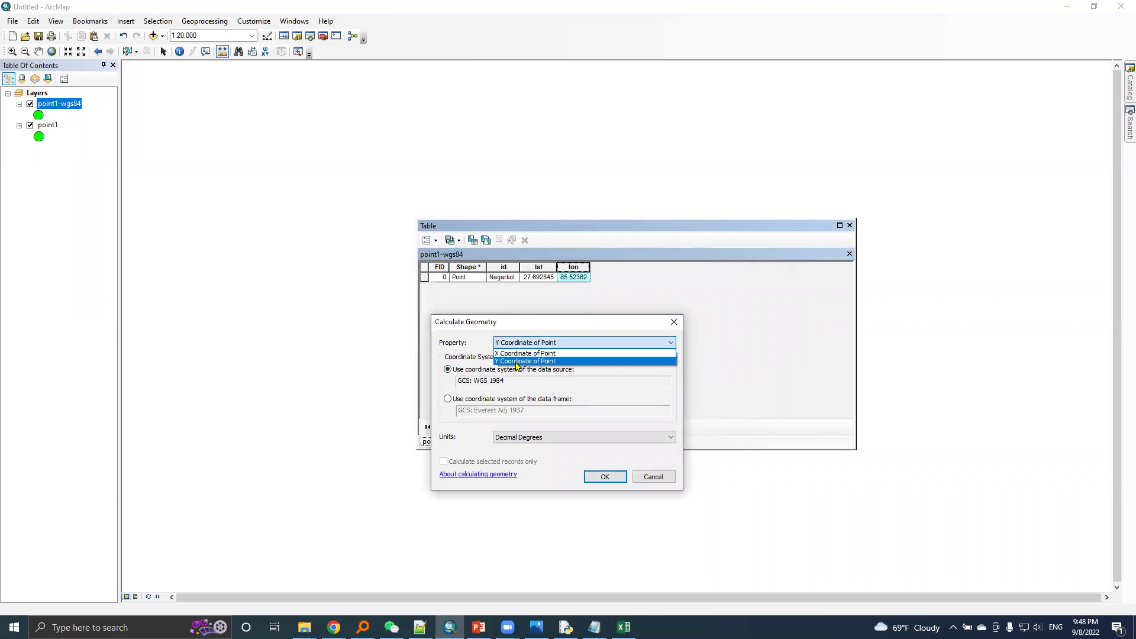
click(518, 354)
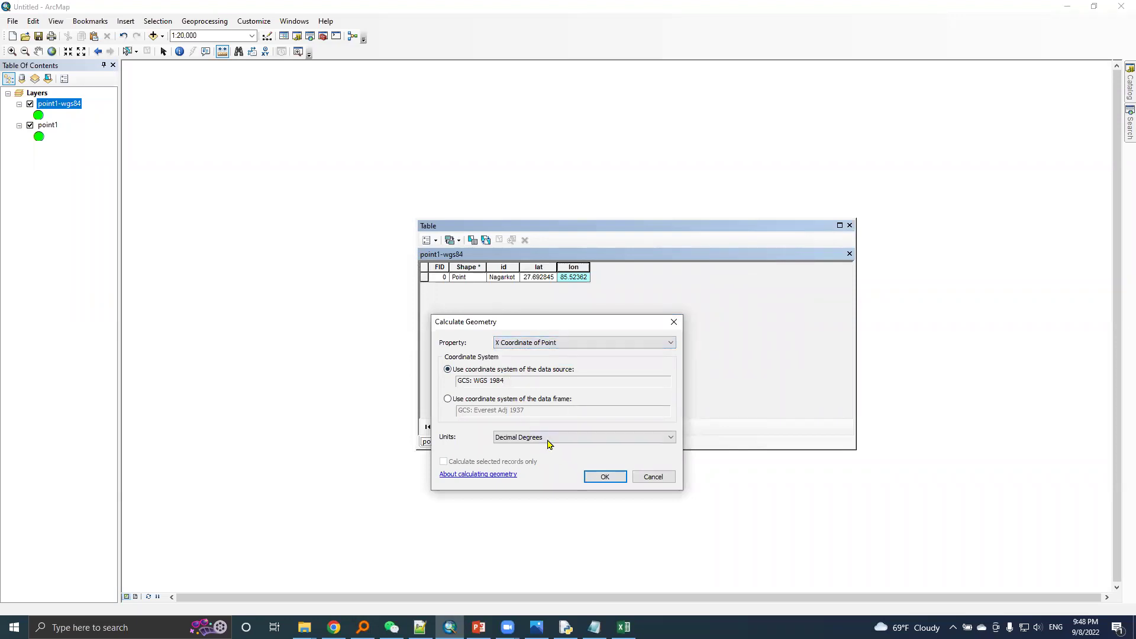
click(601, 479)
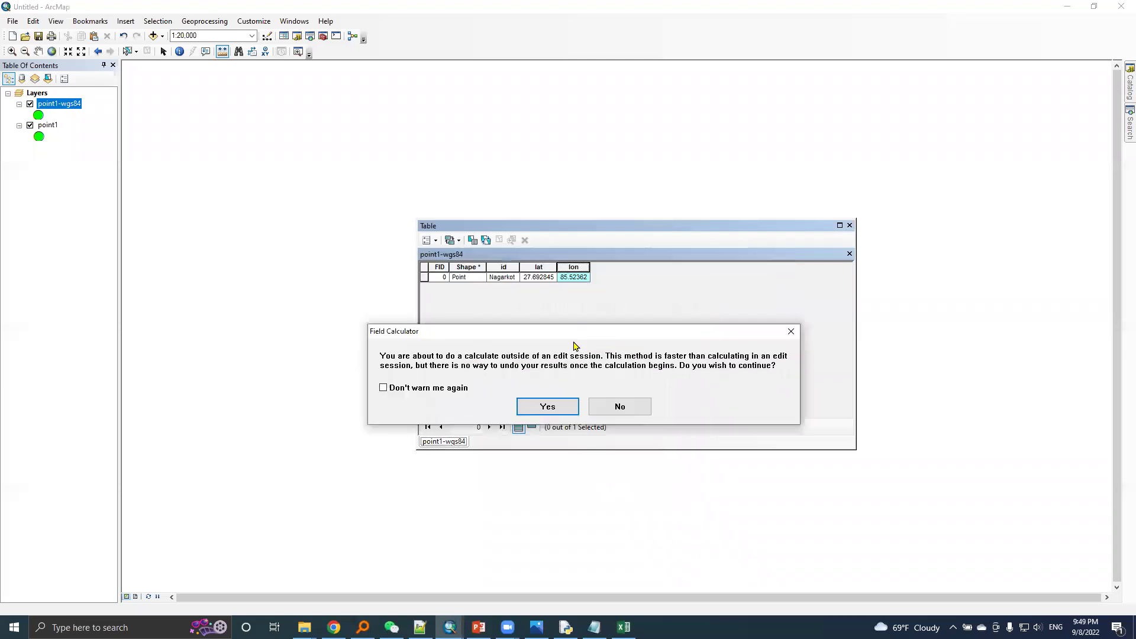
click(548, 406)
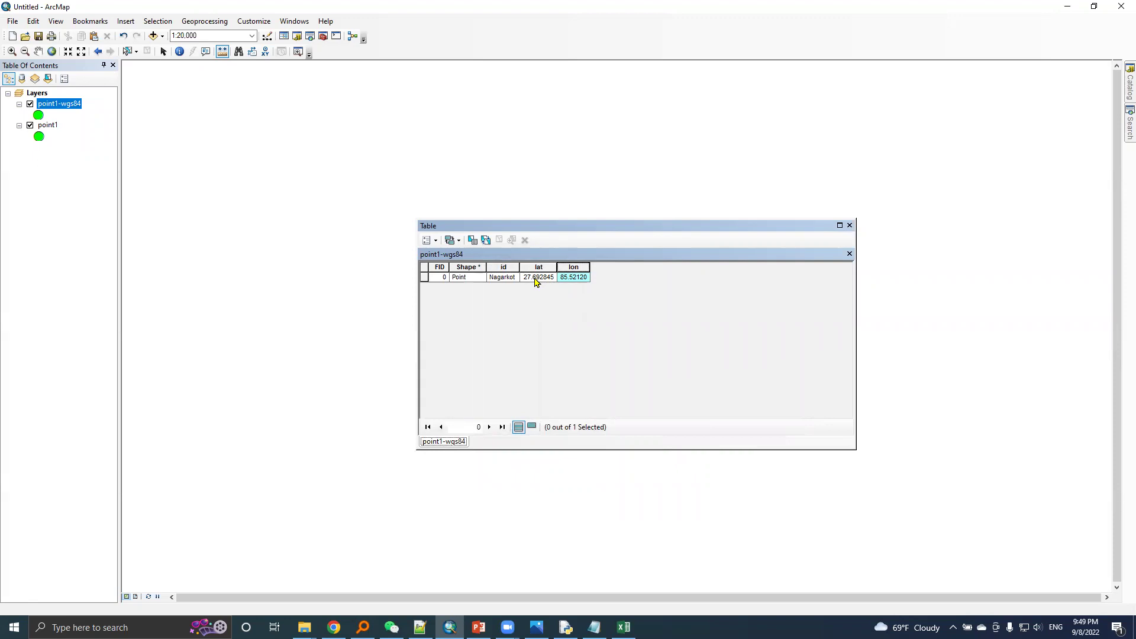
click(535, 281)
click(573, 279)
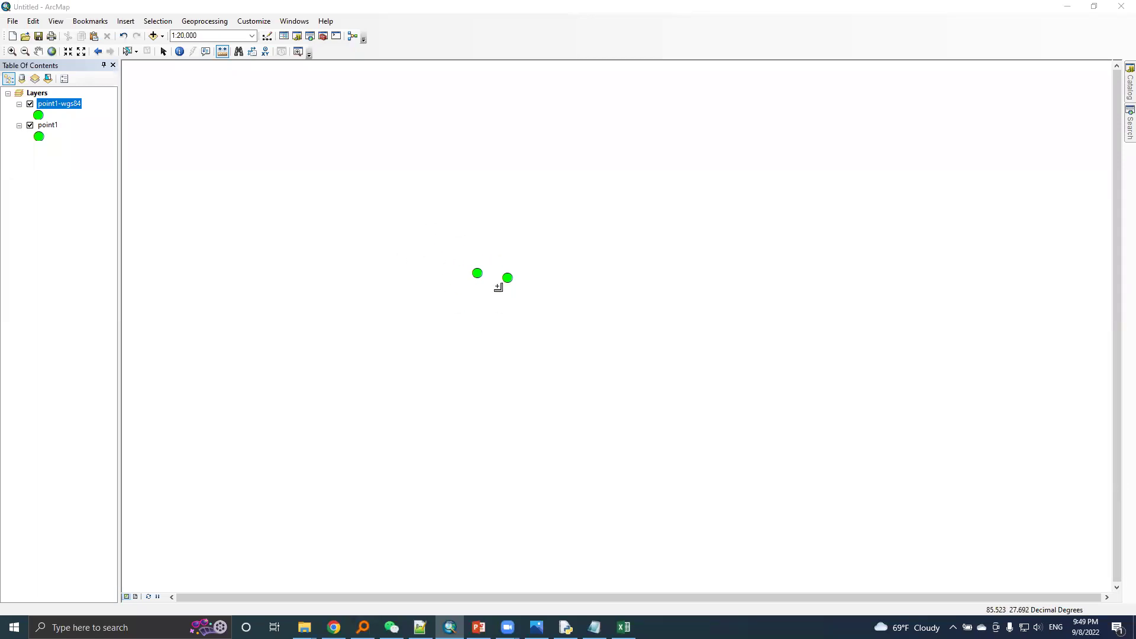
- Set up Project with point1-wgs84 as input and point1-utm44n.shp as output
click(58, 104)
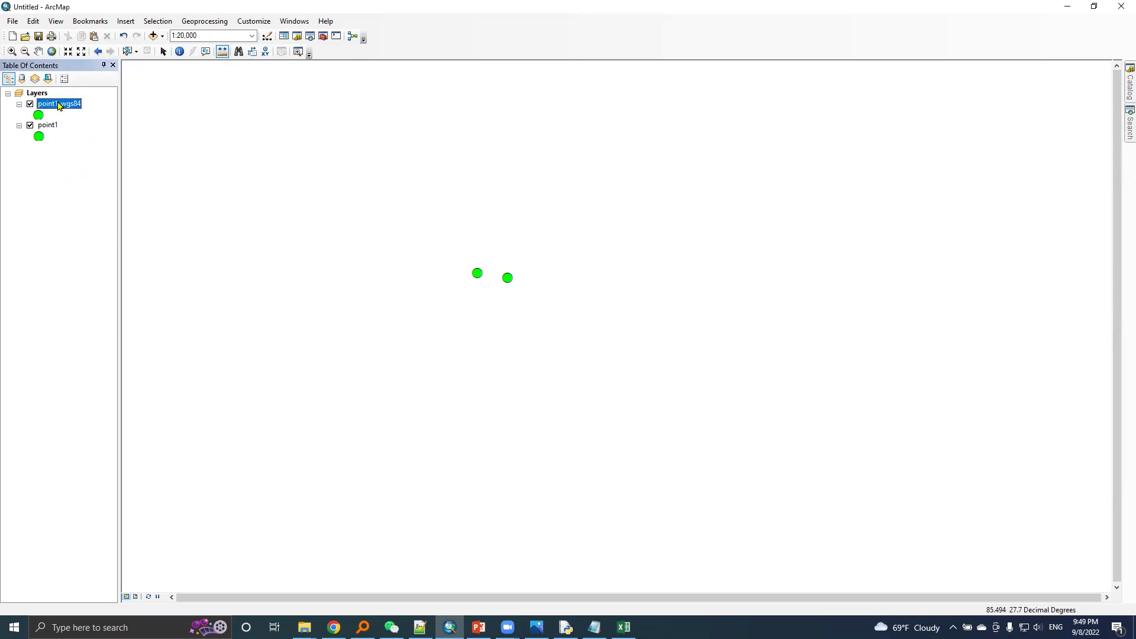
click(1131, 124)
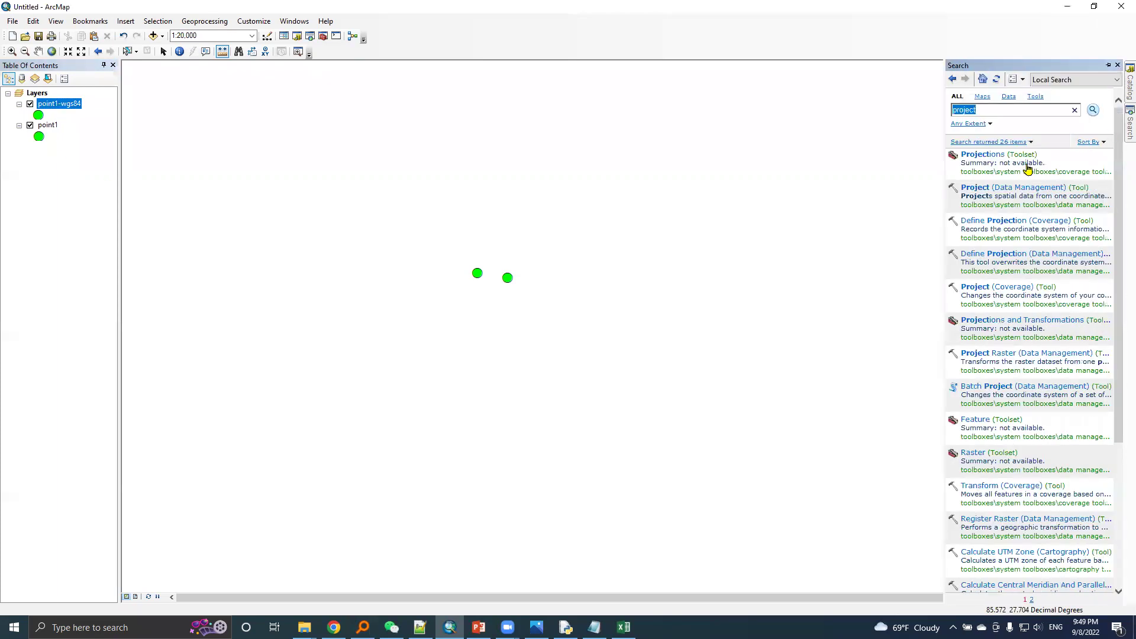
click(975, 187)
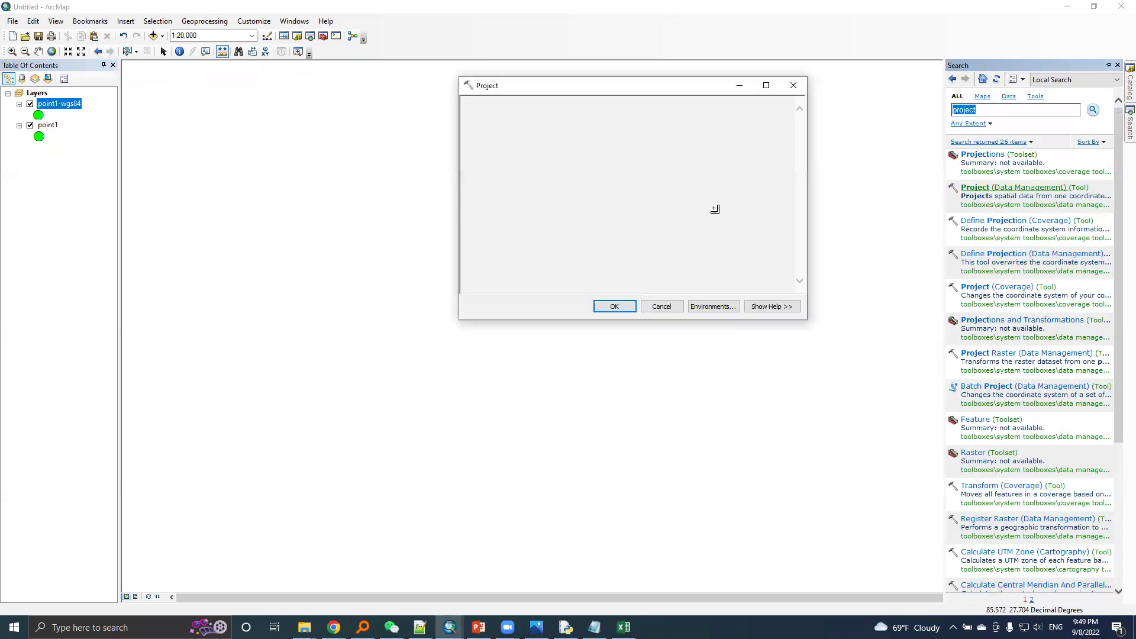
click(761, 119)
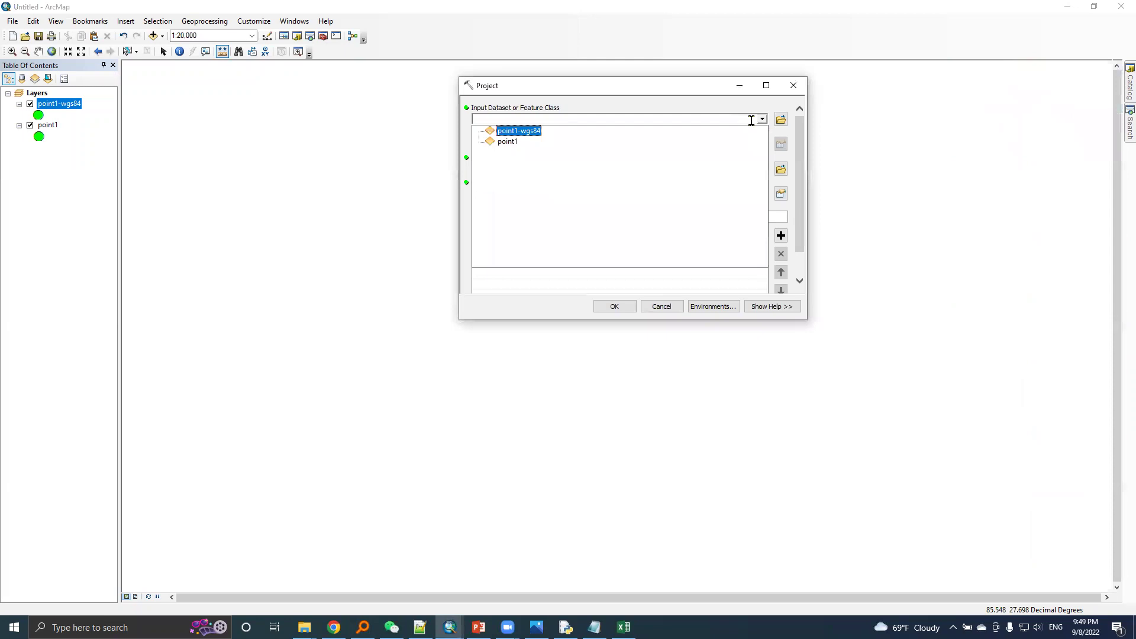
click(523, 136)
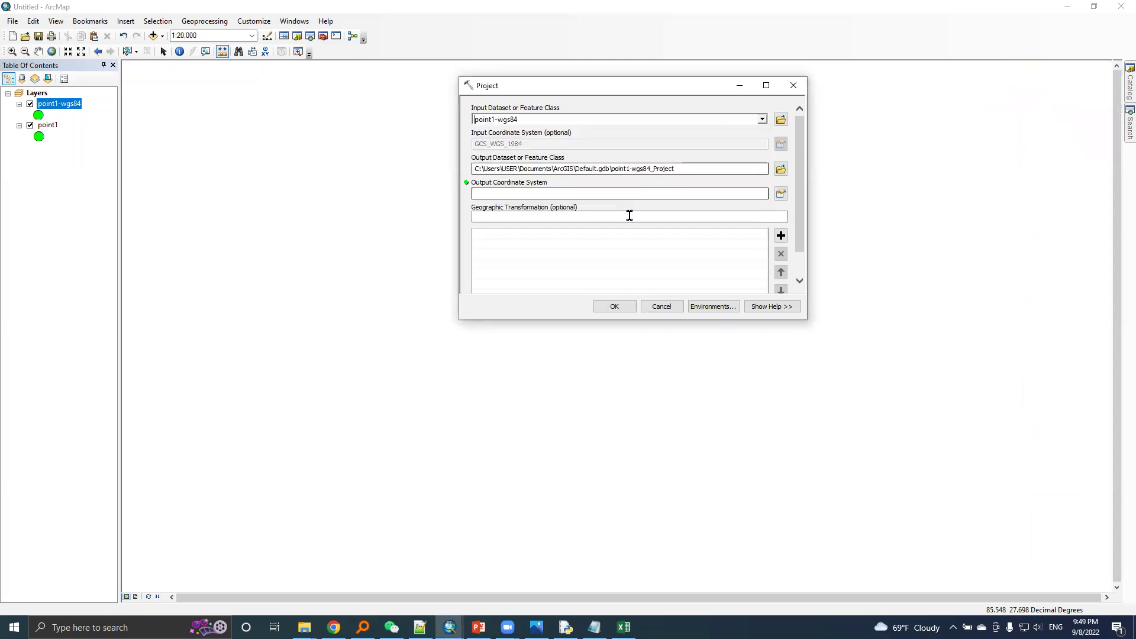
click(778, 168)
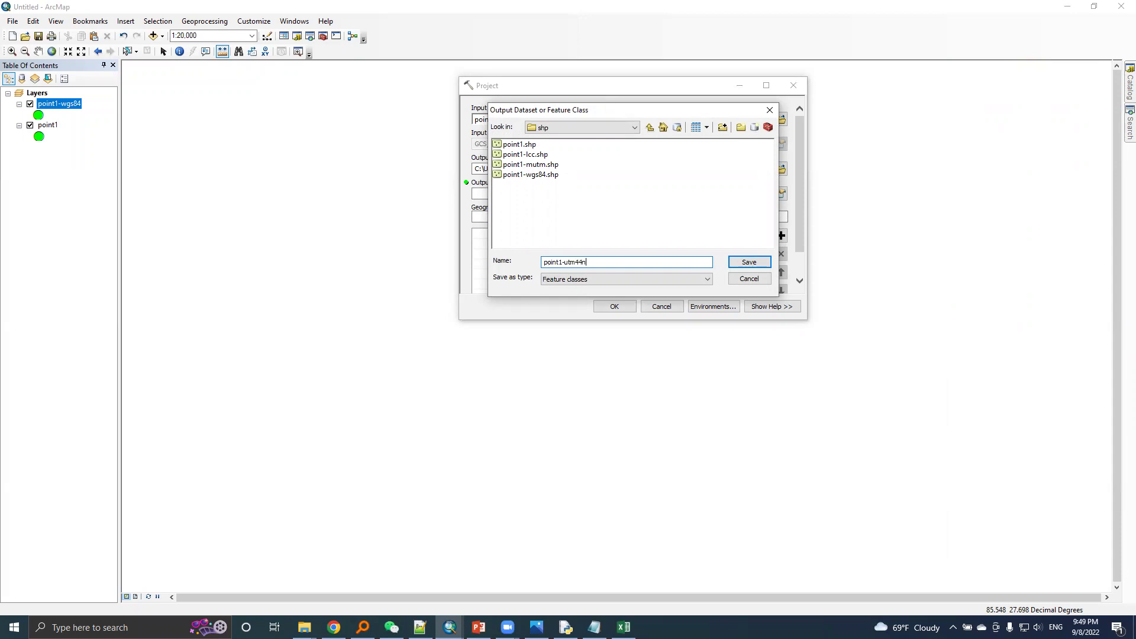
click(749, 263)
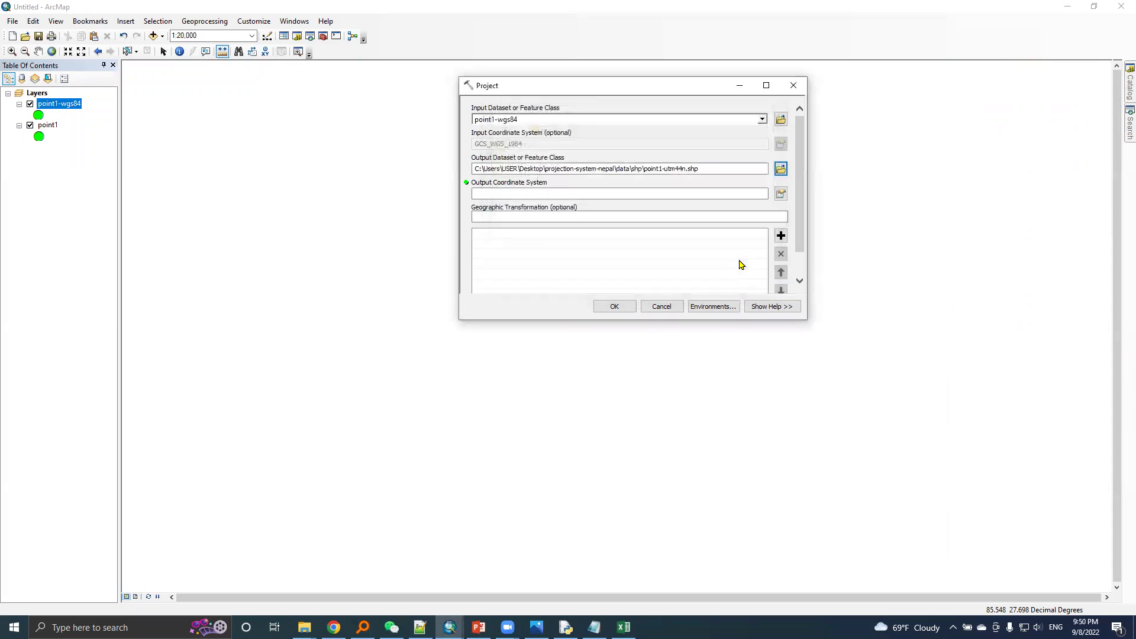
click(781, 194)
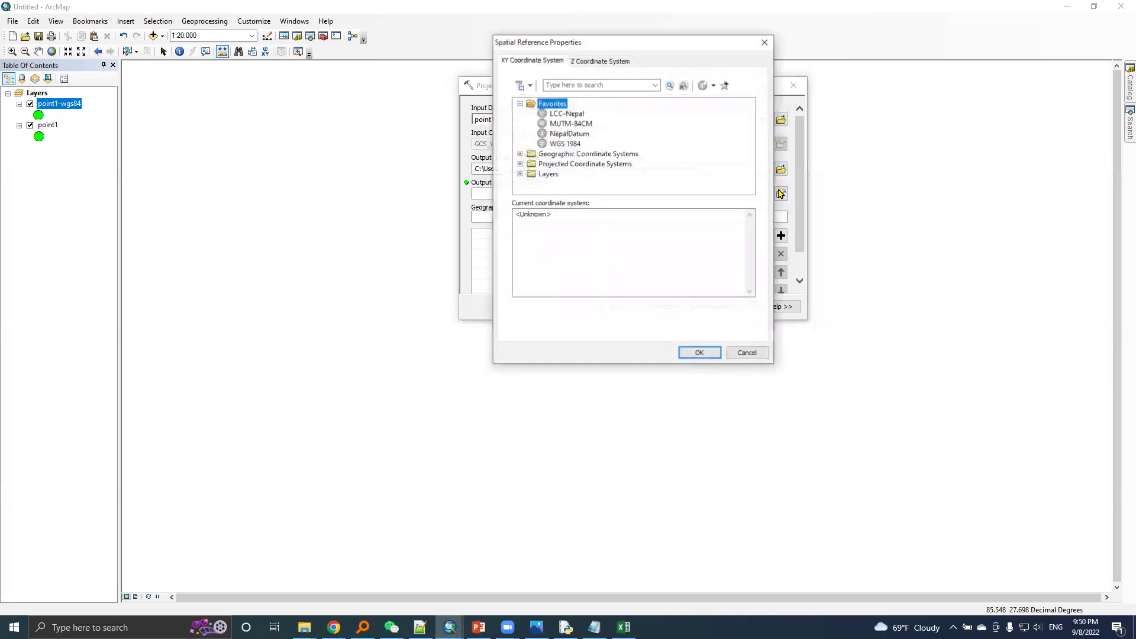
- Import WGS_1984_UTM_Zone_44N as the output system and run the projection
click(714, 86)
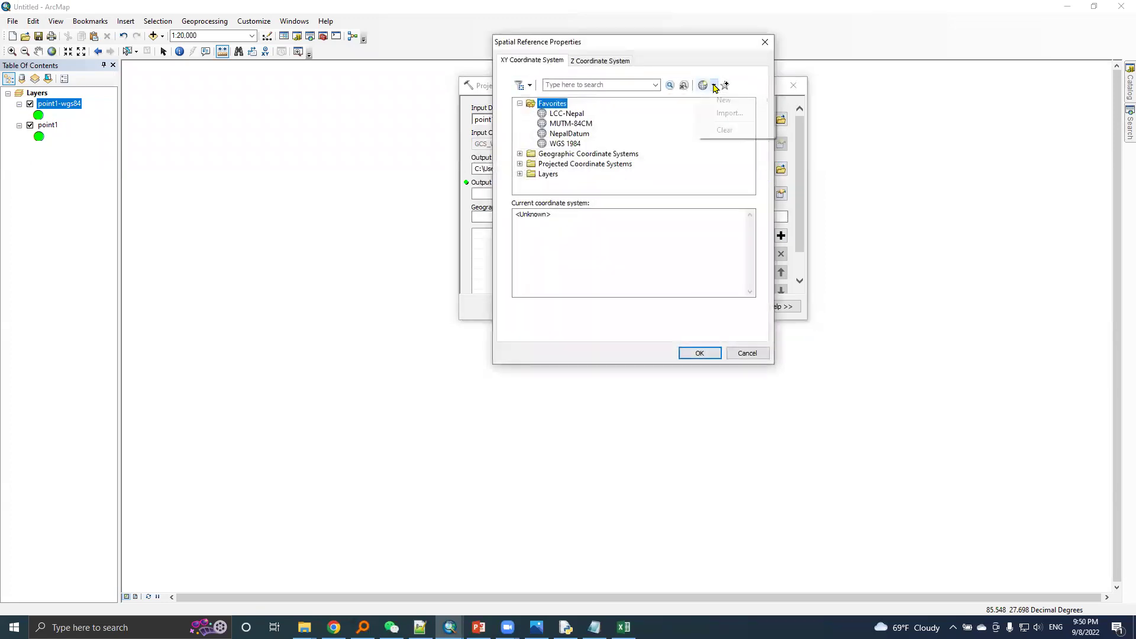
click(722, 113)
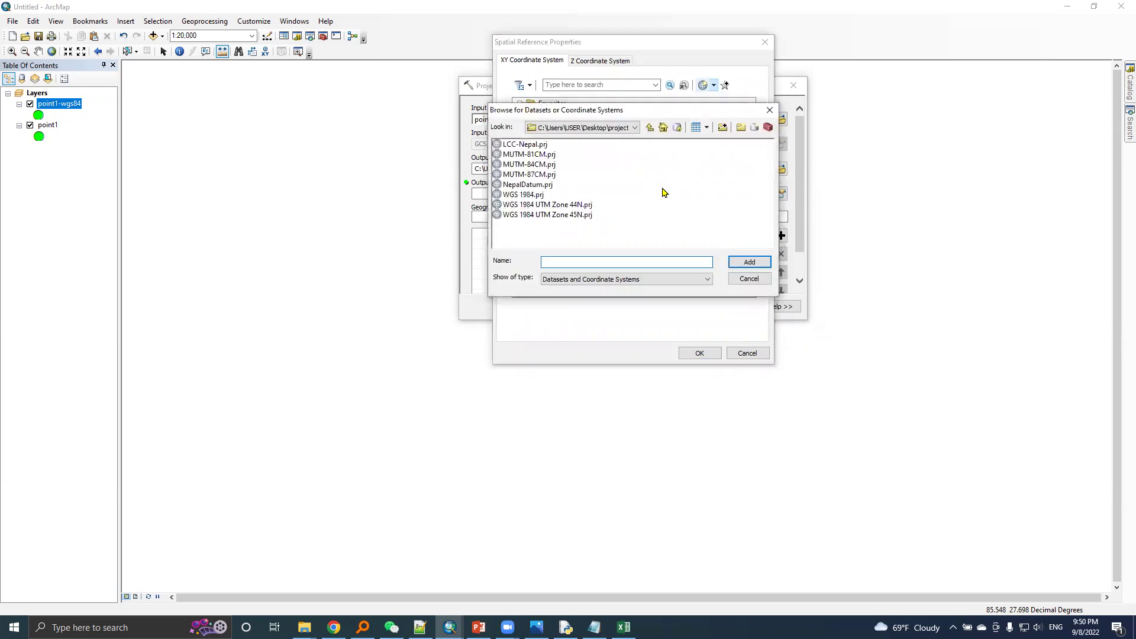
click(572, 205)
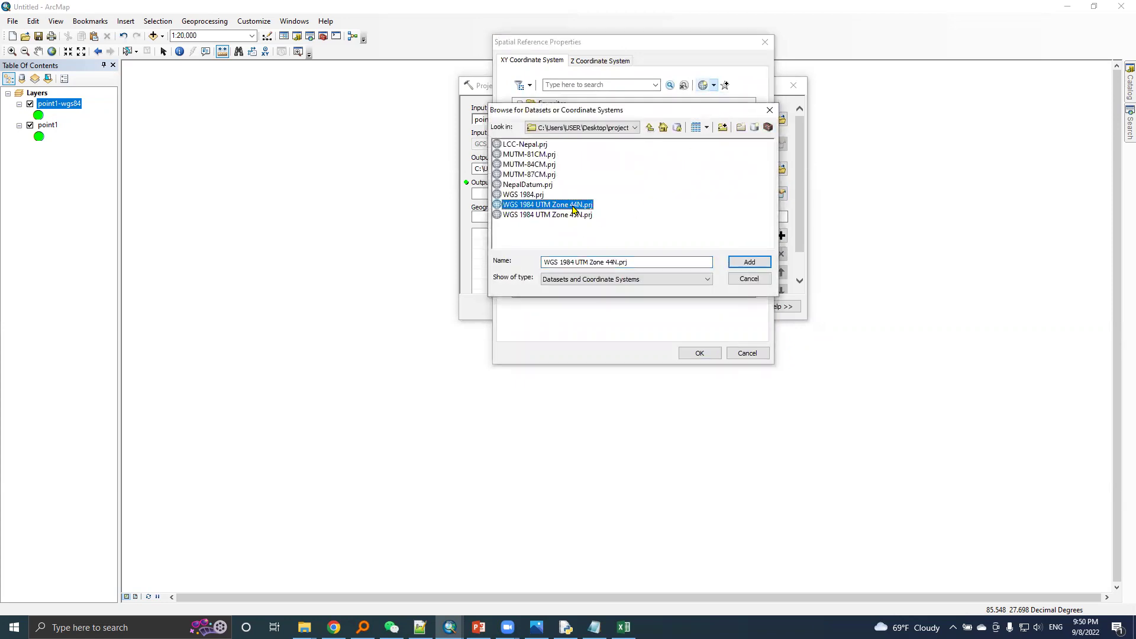
click(743, 261)
click(699, 353)
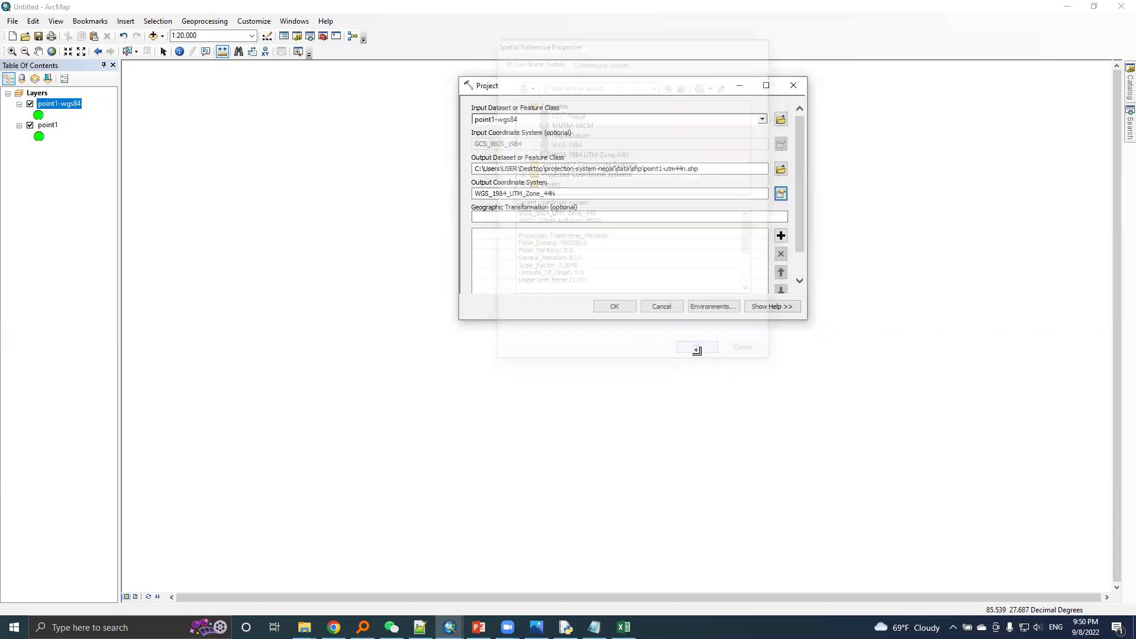
click(614, 307)
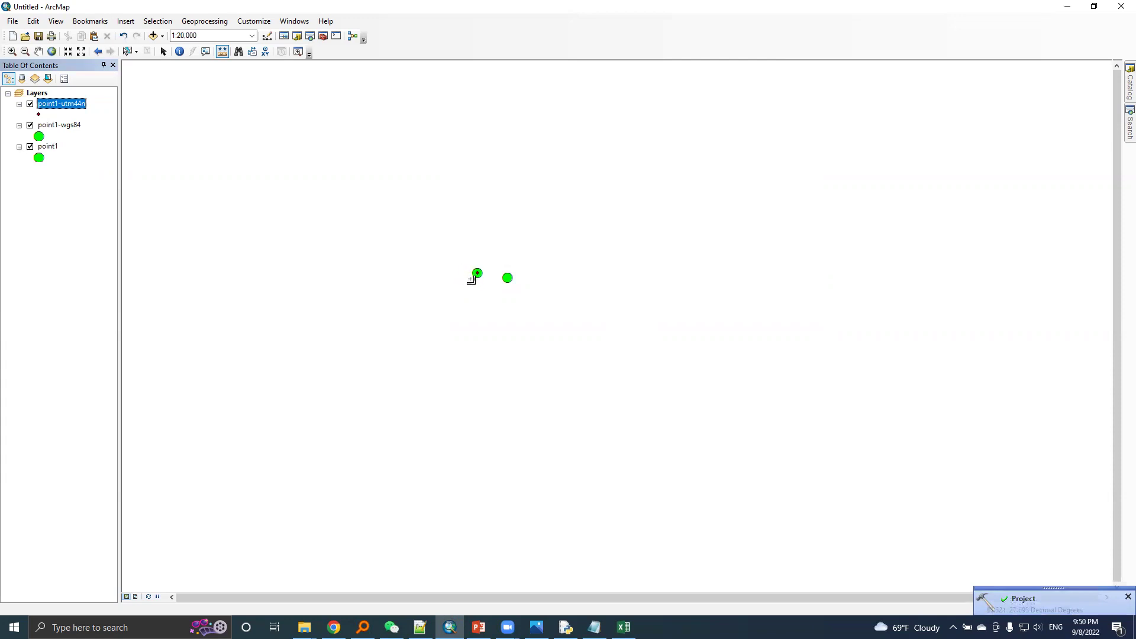
- Open the attribute table of the point1-utm44n layer
click(30, 126)
click(30, 126)
right_click(61, 106)
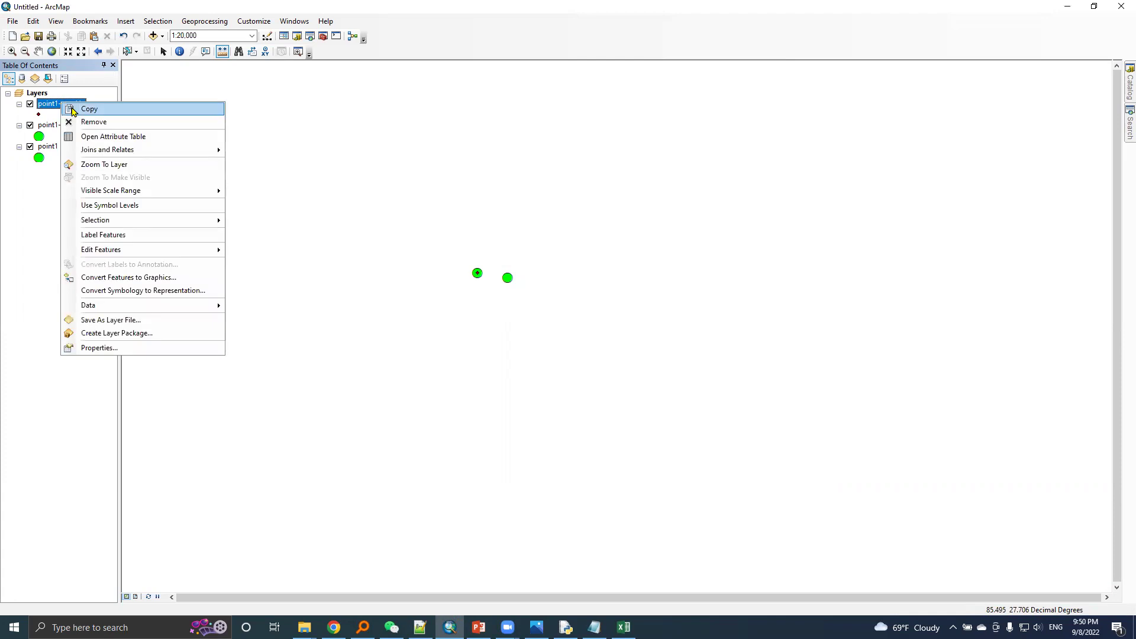
click(94, 136)
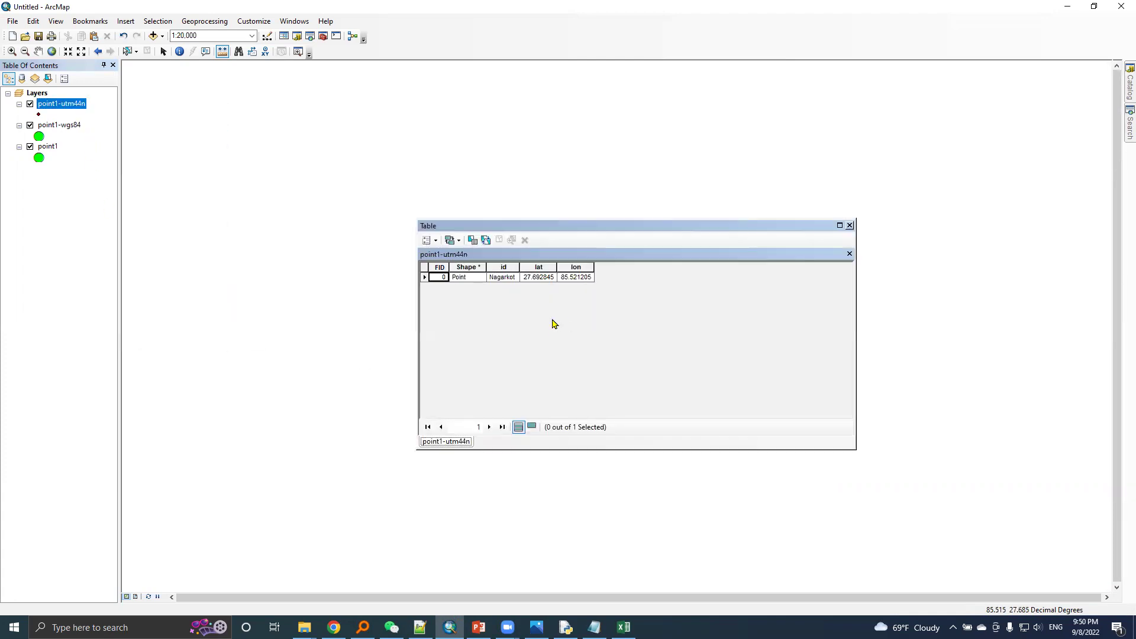
- Add two Double fields named eastingu and nortingu to the table
click(427, 240)
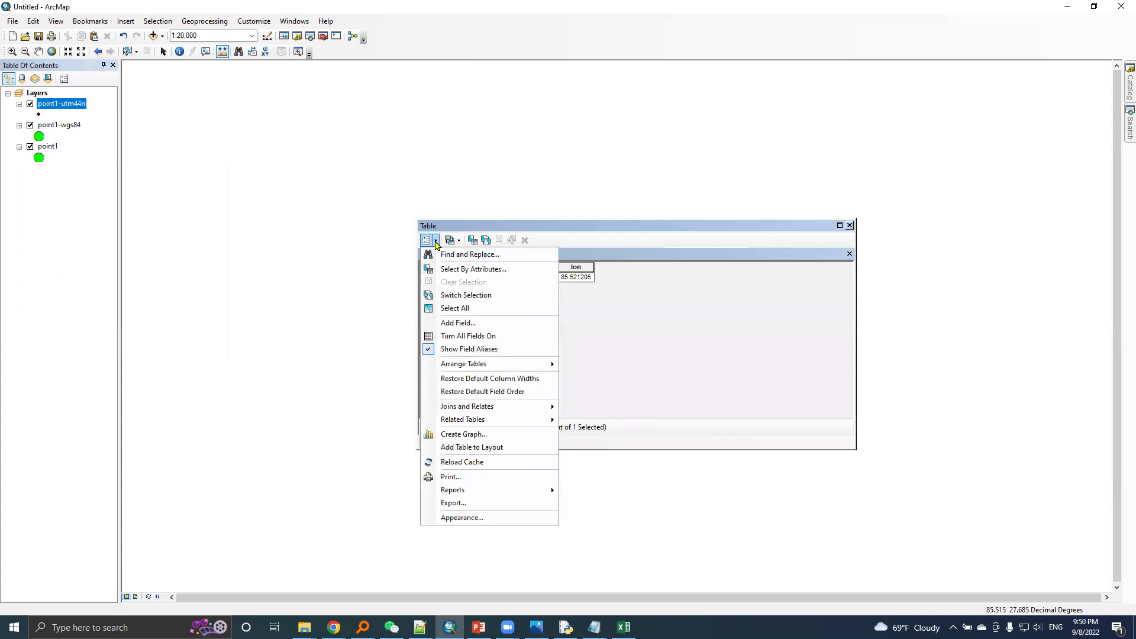
click(458, 324)
text(eastingu)
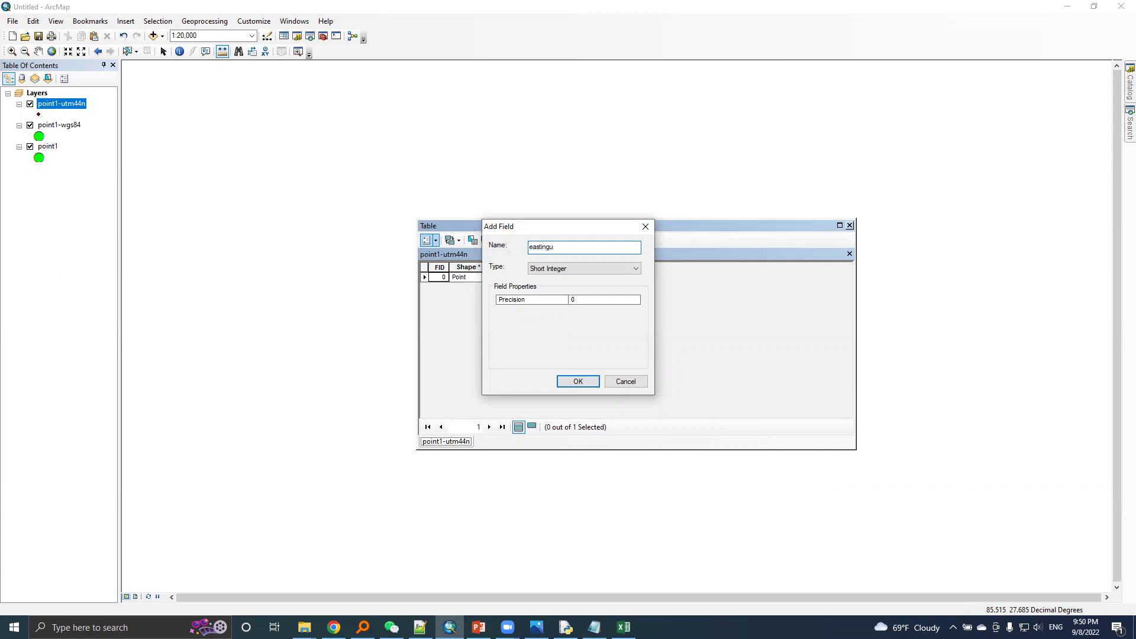
click(560, 270)
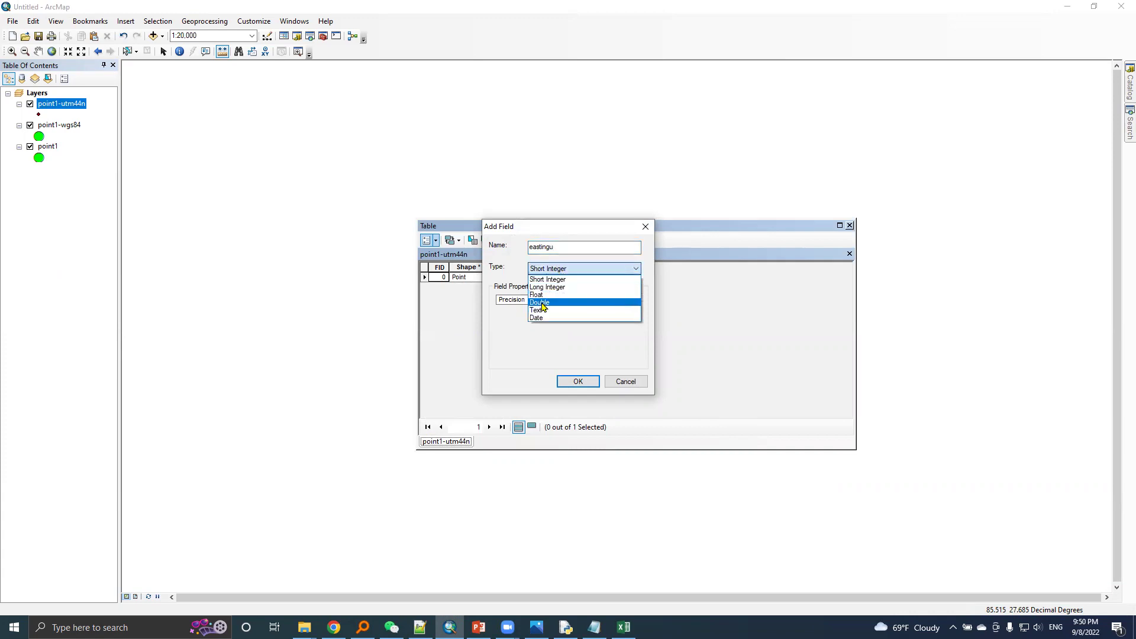
click(543, 305)
click(578, 381)
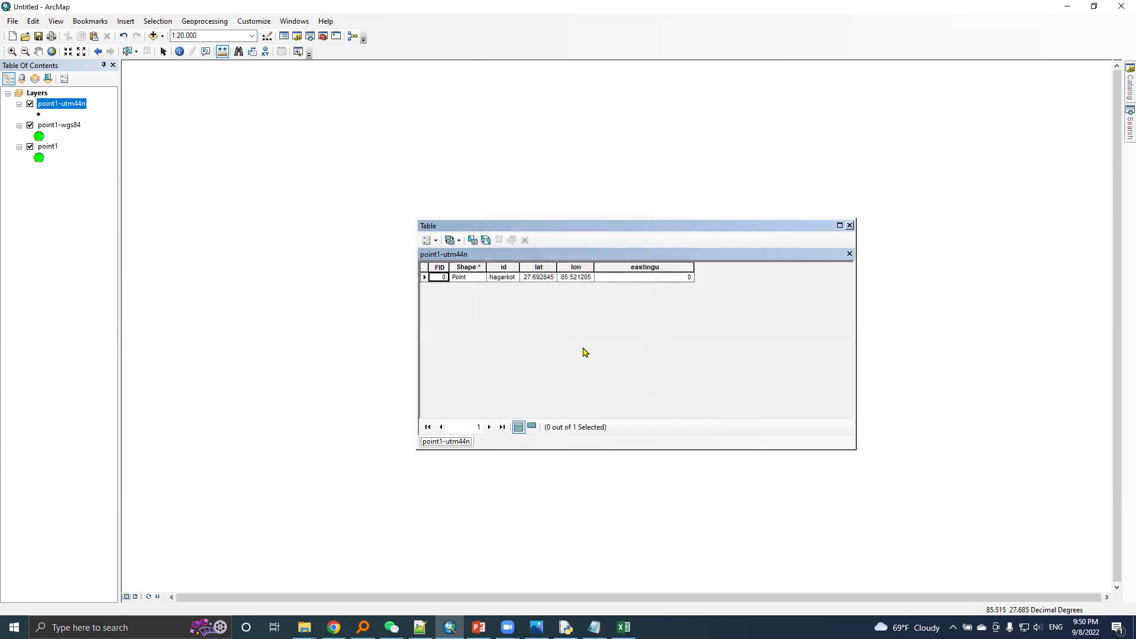
click(427, 240)
click(459, 323)
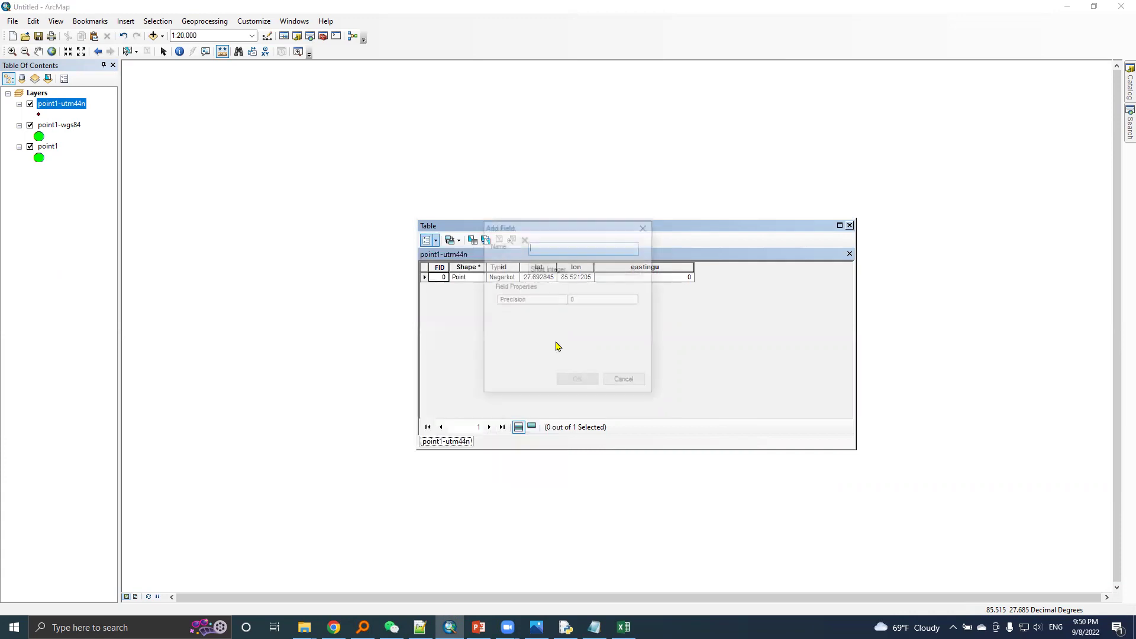
text(nortingu)
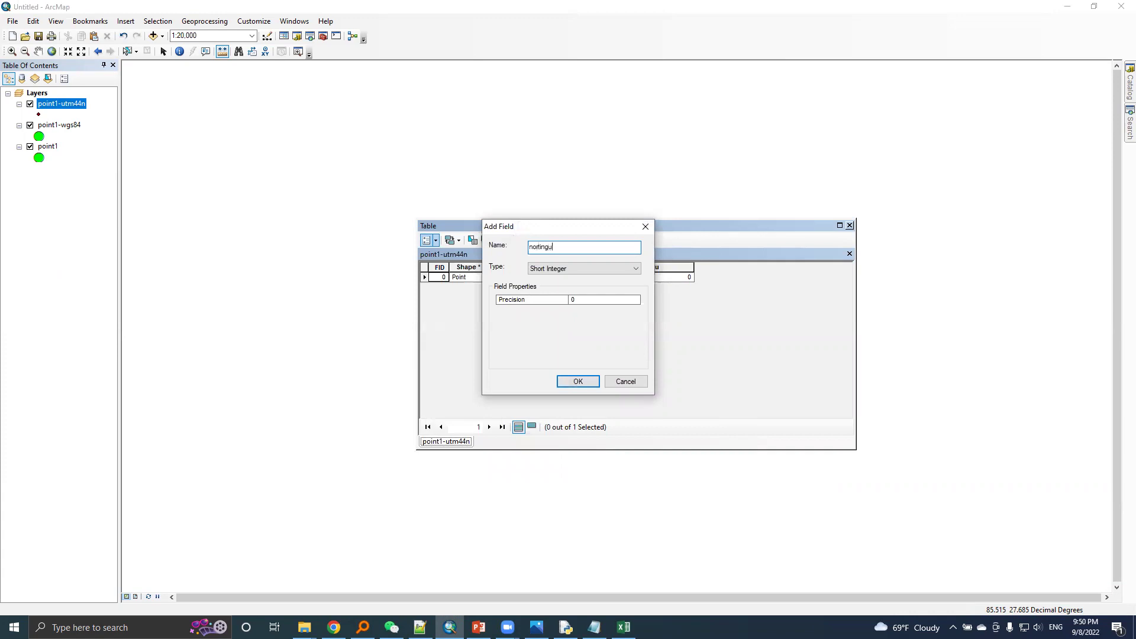
click(555, 269)
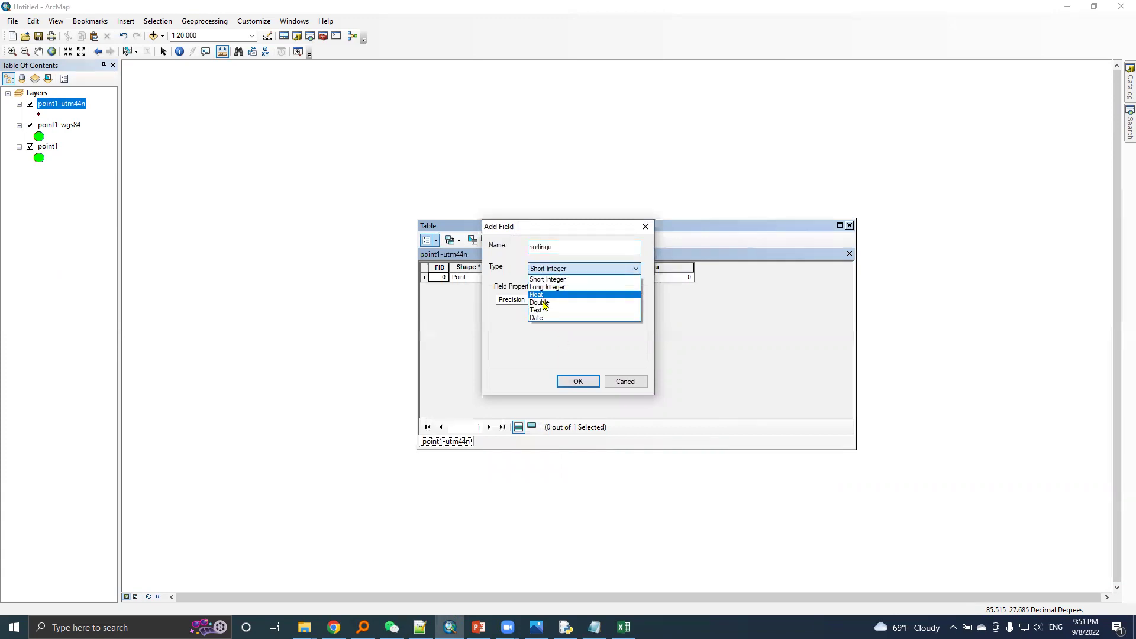
click(546, 308)
click(579, 382)
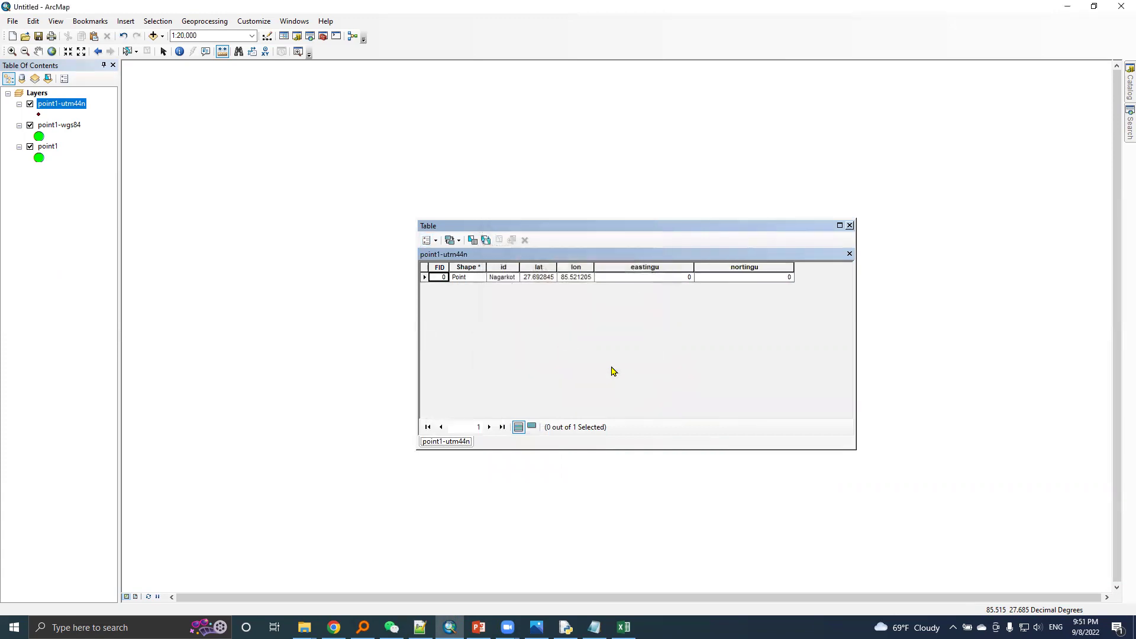
- Calculate eastingu as the point's X coordinate in meters (946055.146187)
click(628, 269)
right_click(631, 265)
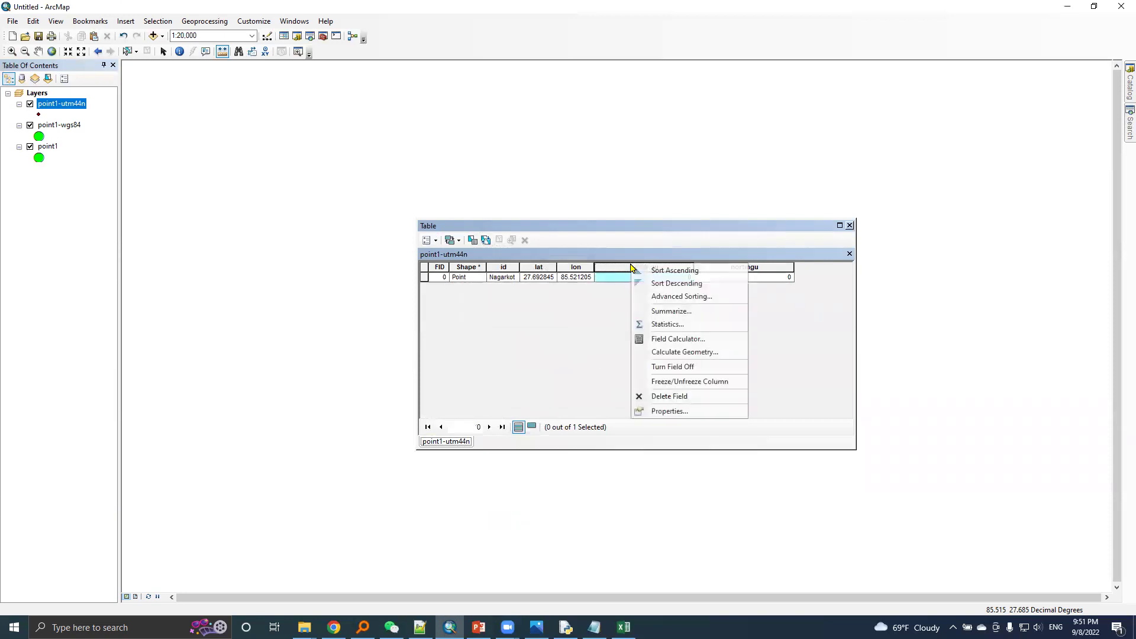
click(674, 353)
click(532, 339)
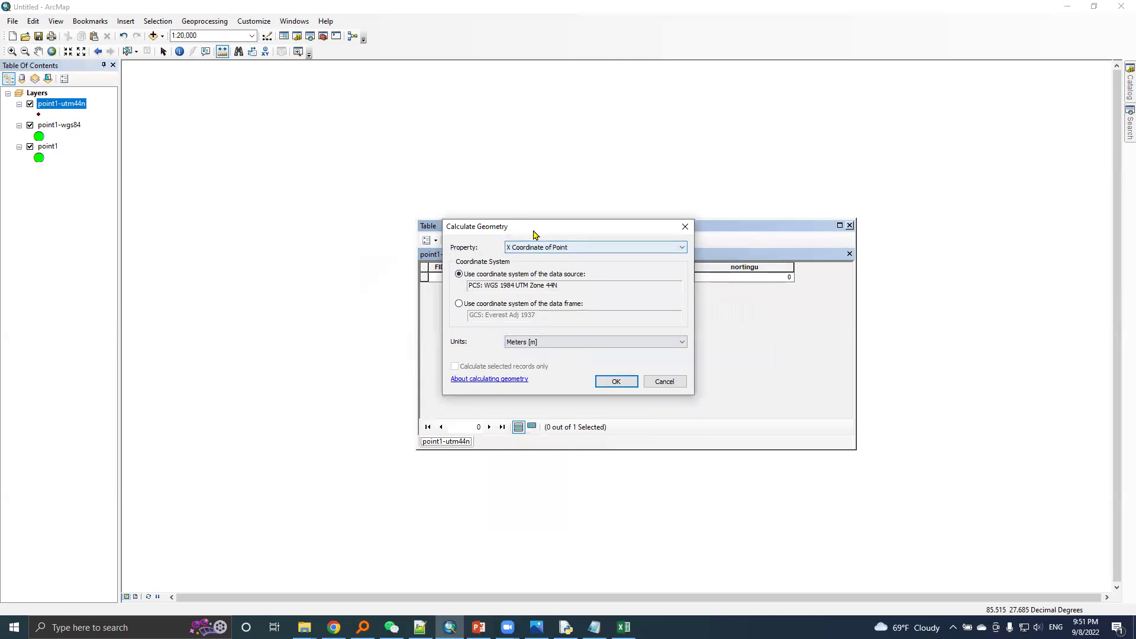
drag(534, 235, 617, 311)
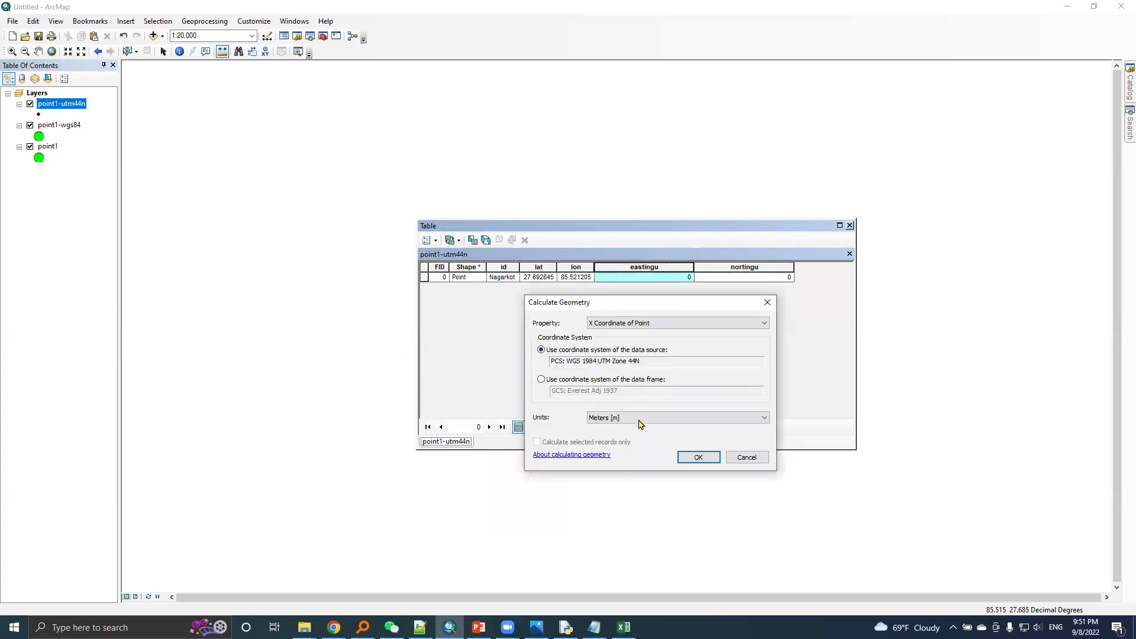
click(698, 458)
click(532, 338)
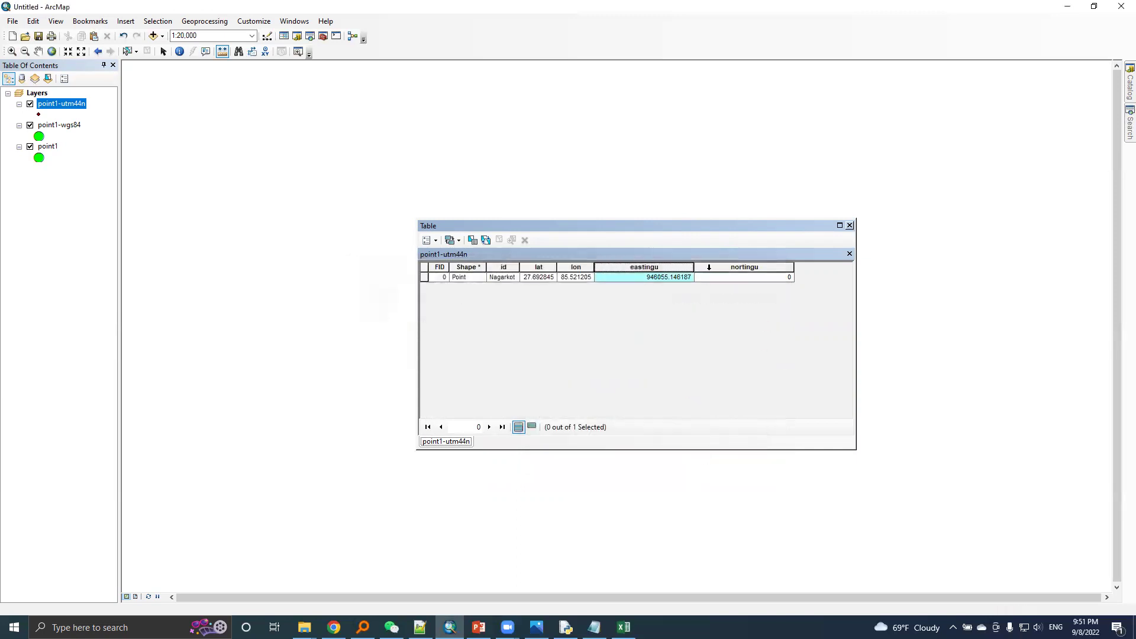
- Calculate nortingu as the point's Y coordinate in meters (3071367.85135)
click(713, 265)
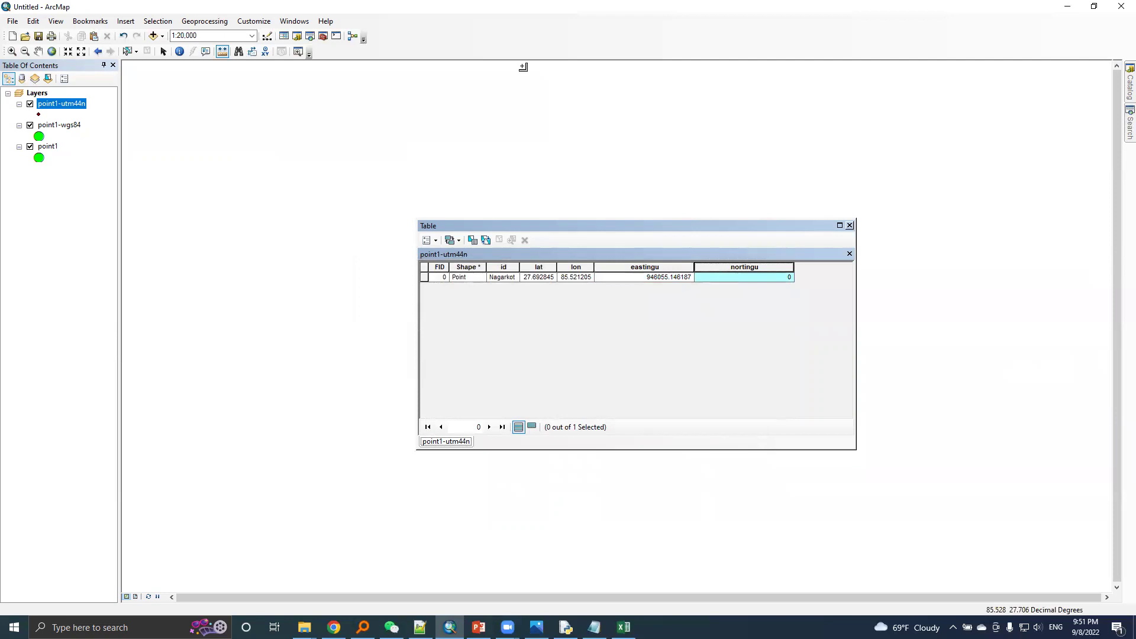
right_click(720, 271)
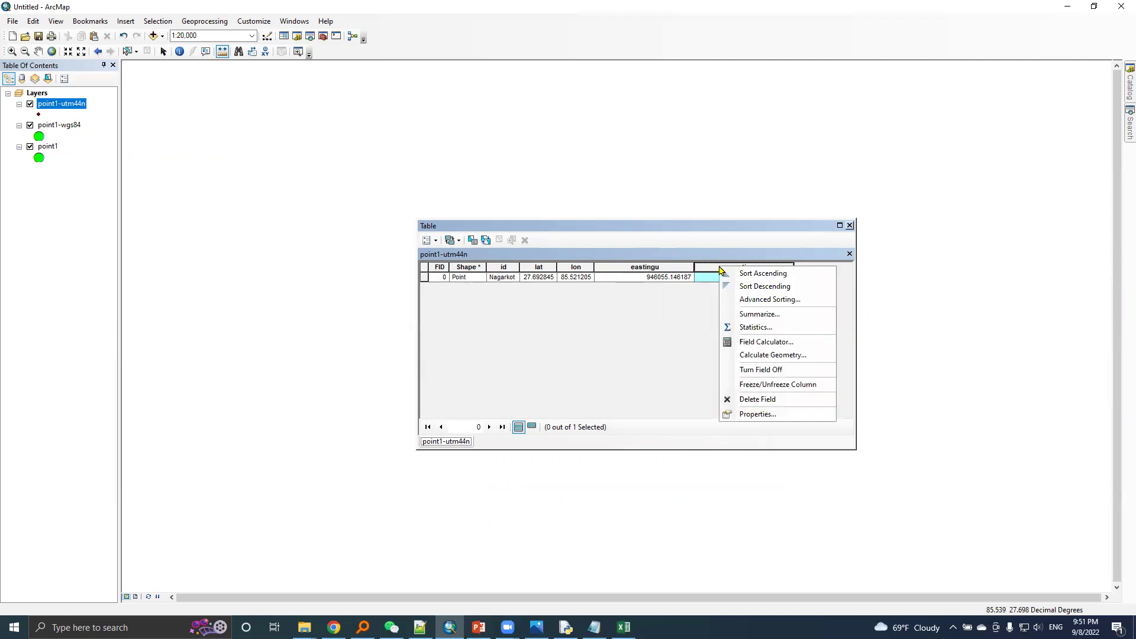
click(749, 355)
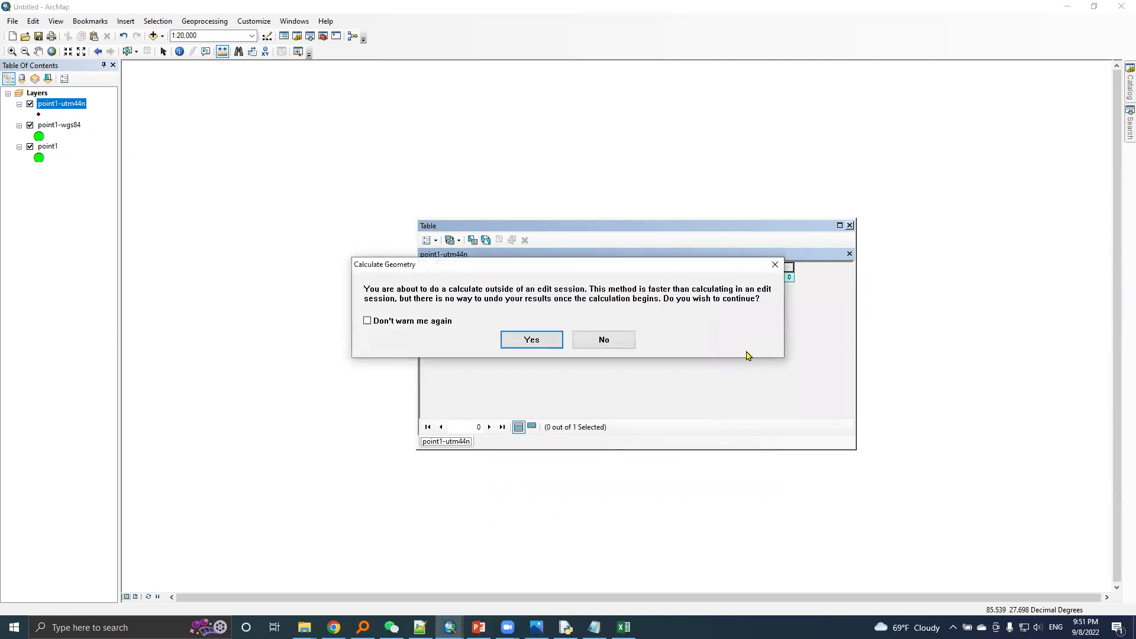
click(532, 339)
click(539, 250)
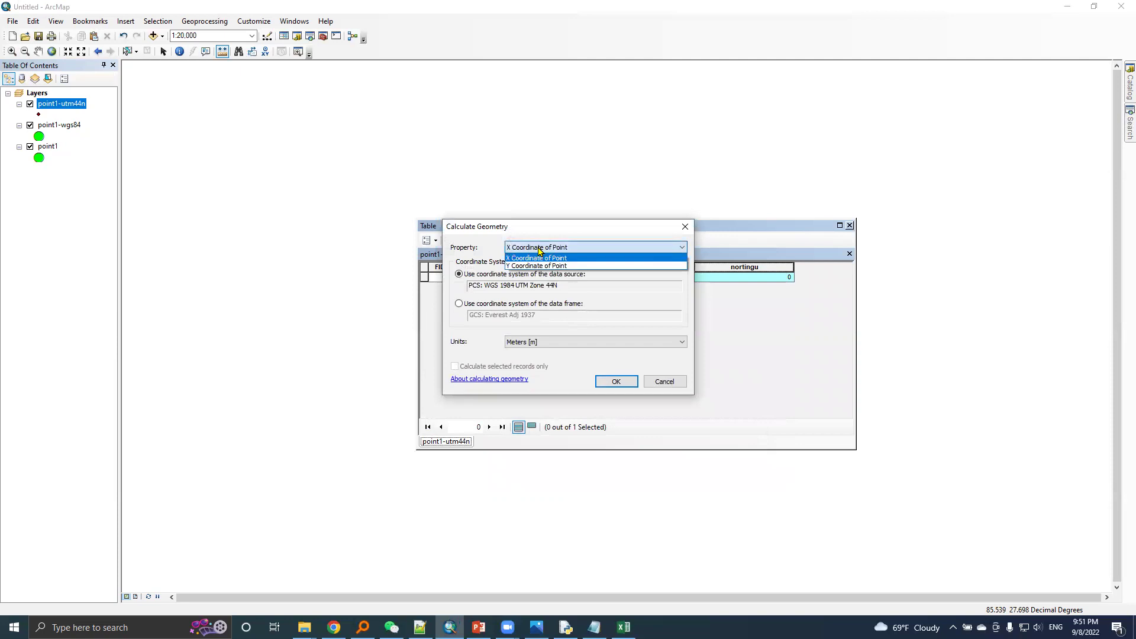
click(537, 266)
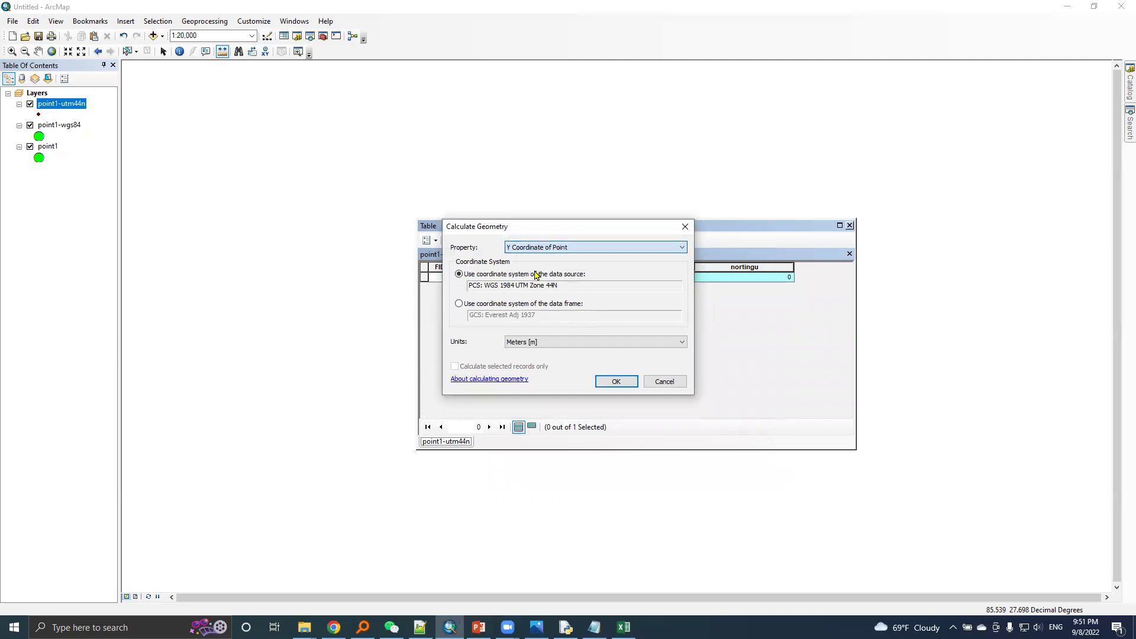
click(616, 381)
click(532, 339)
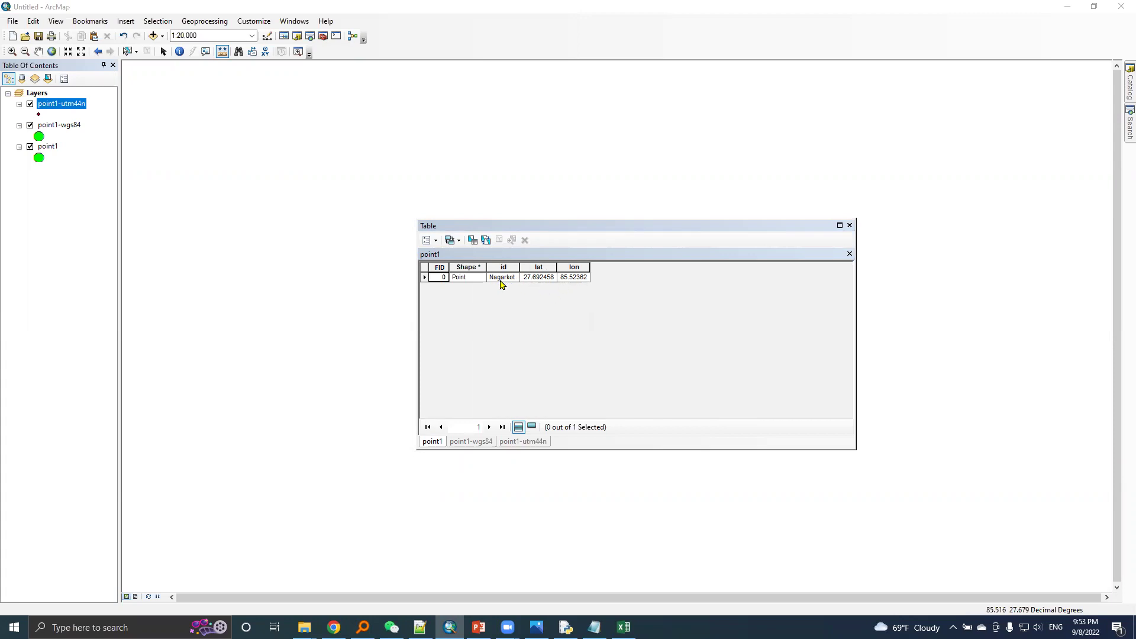
- Compare the point1-wgs84 table, then return to point1-utm44n showing eastingu 946055.146187 and nortingu 3071367.85135
click(458, 444)
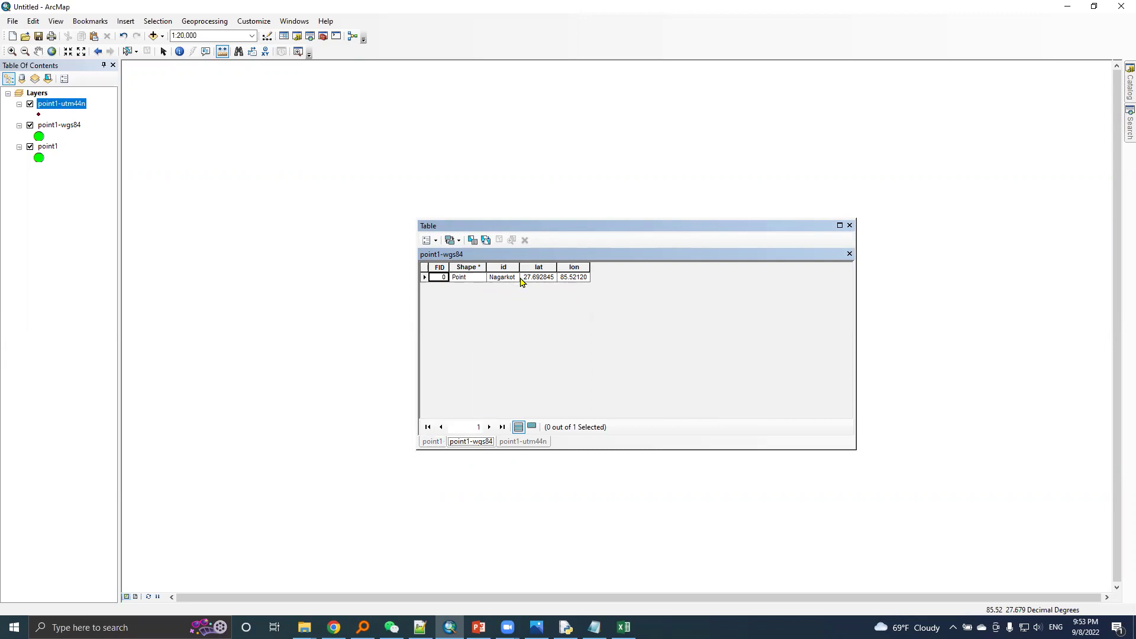
click(514, 444)
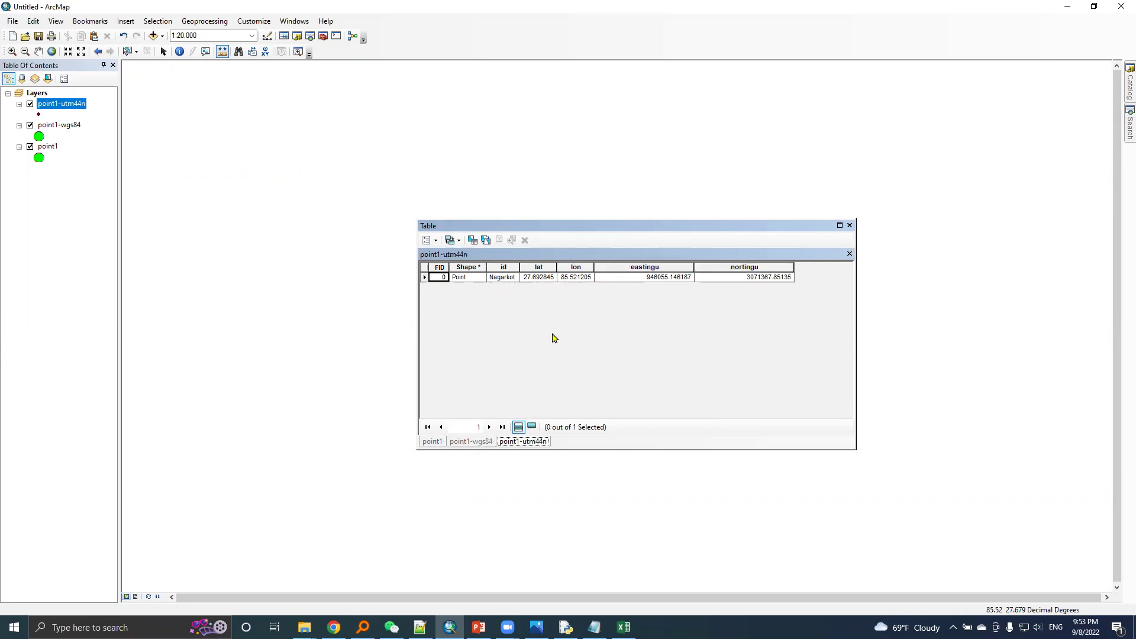